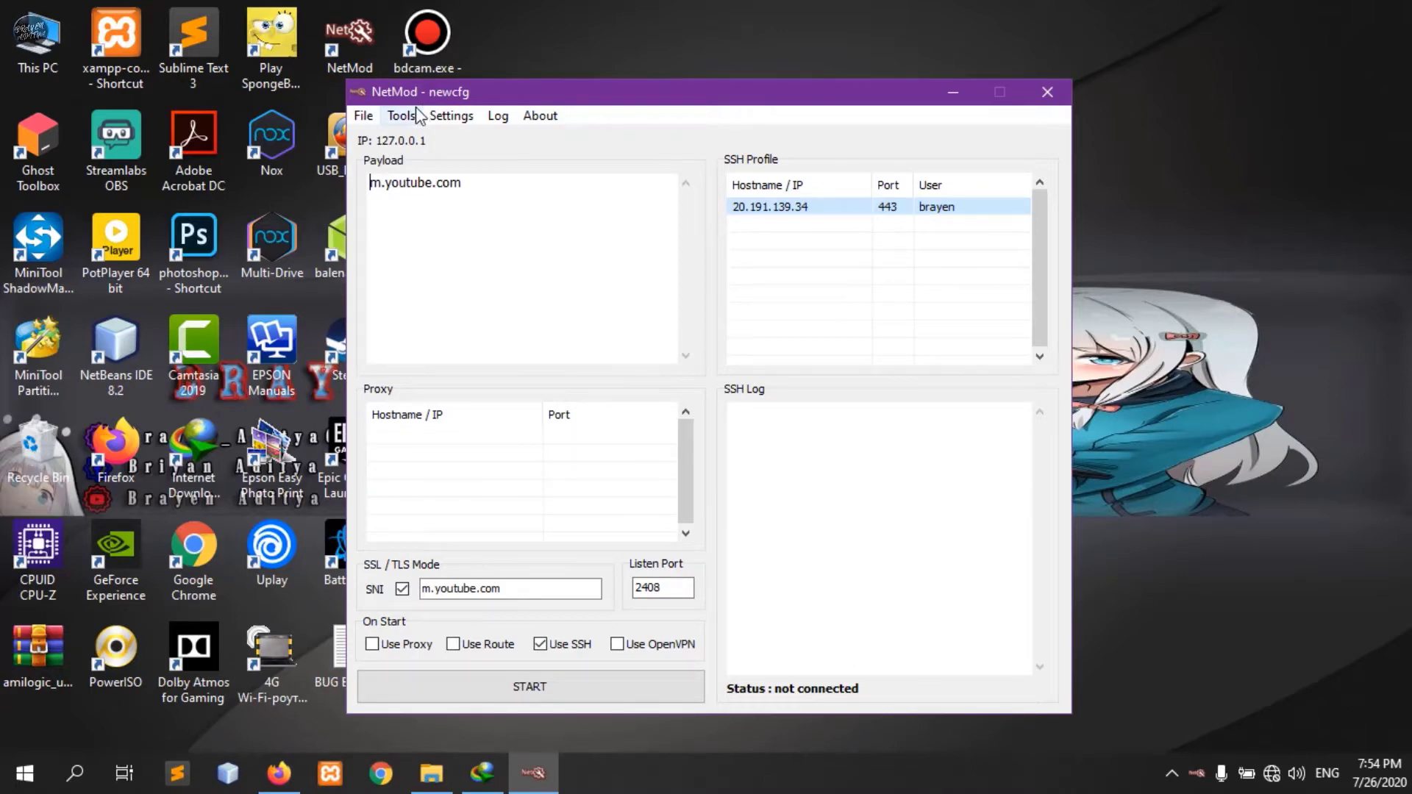
Step: Look over the available file and tool commands and the SSH, DNS and TAP adapter settings, leaving them as they are
left_click(364, 117)
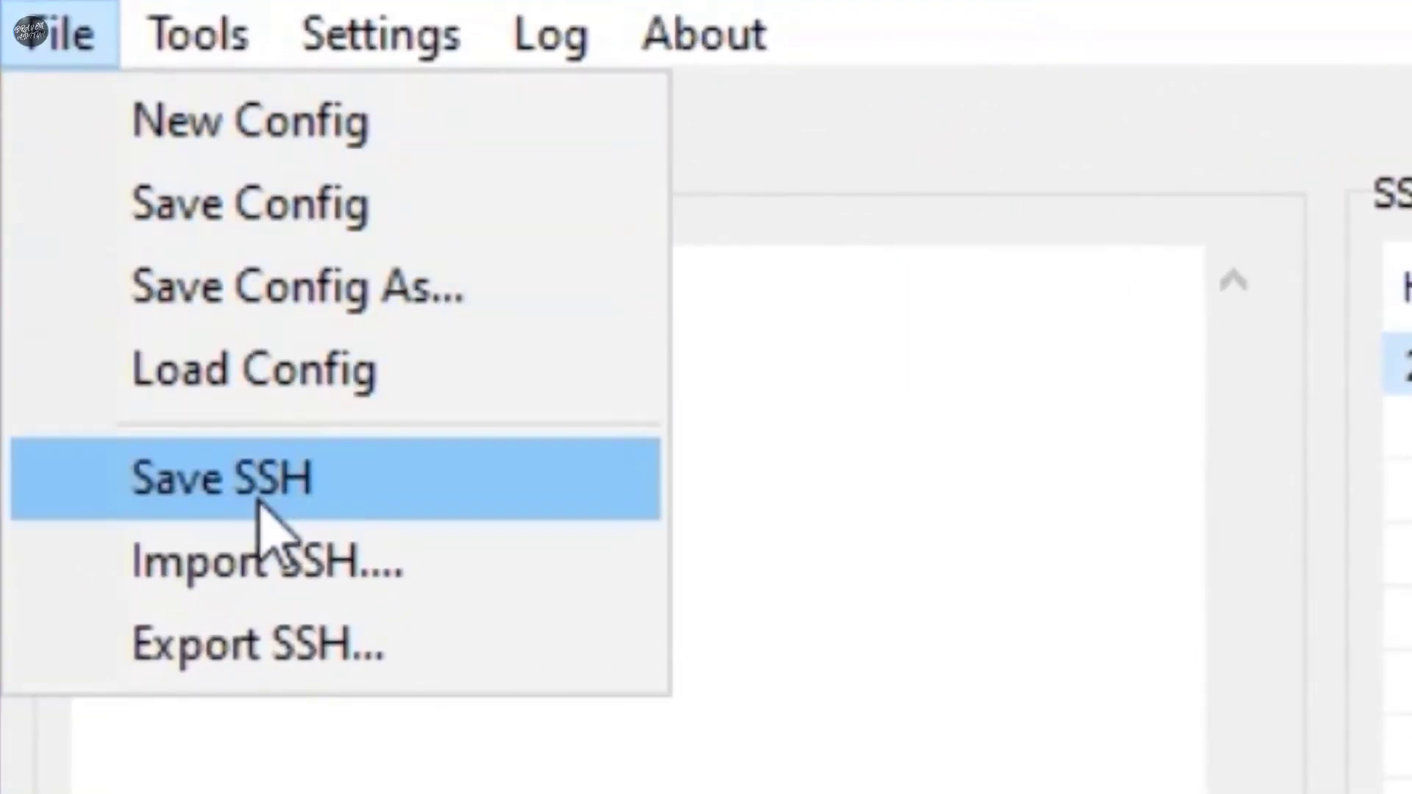
mouse_move(211, 70)
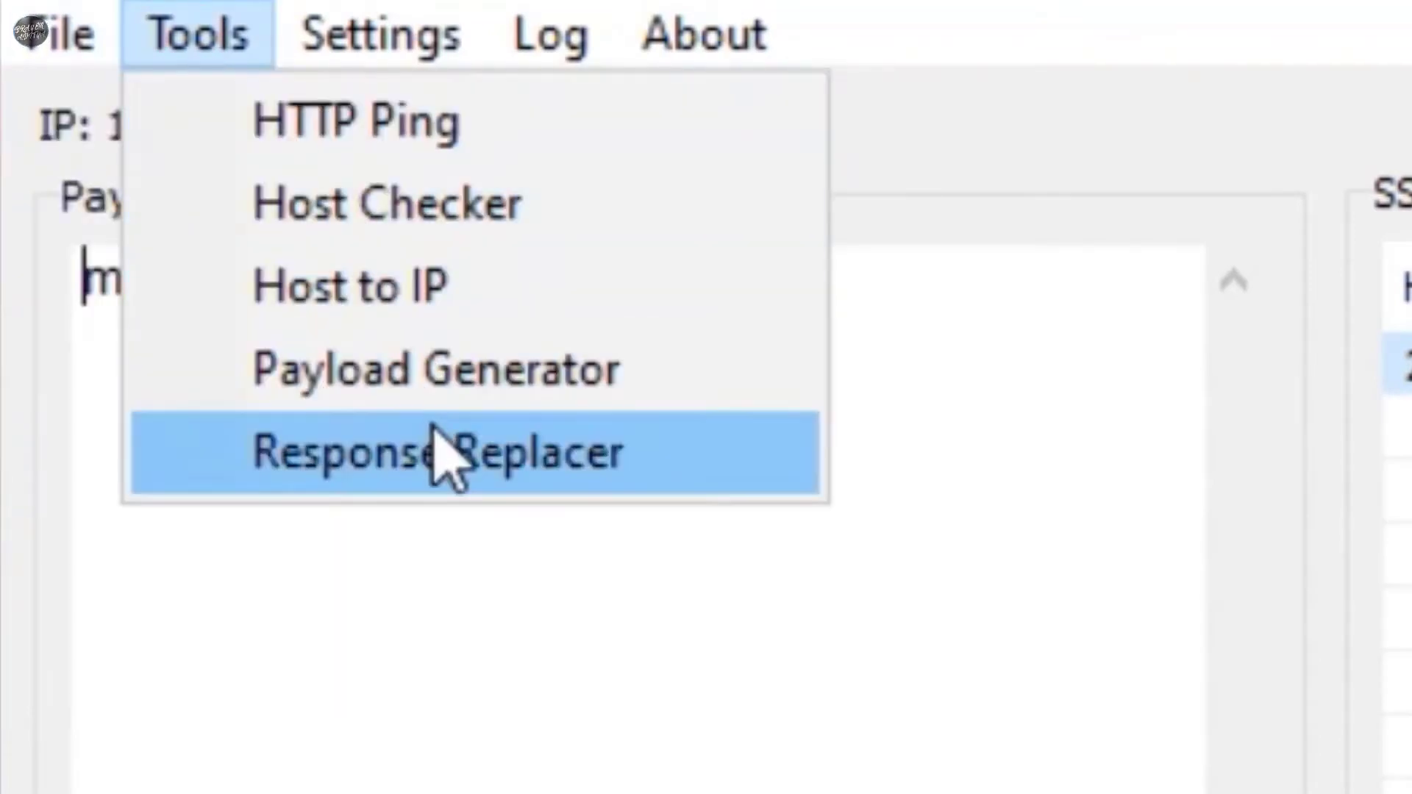
left_click(416, 59)
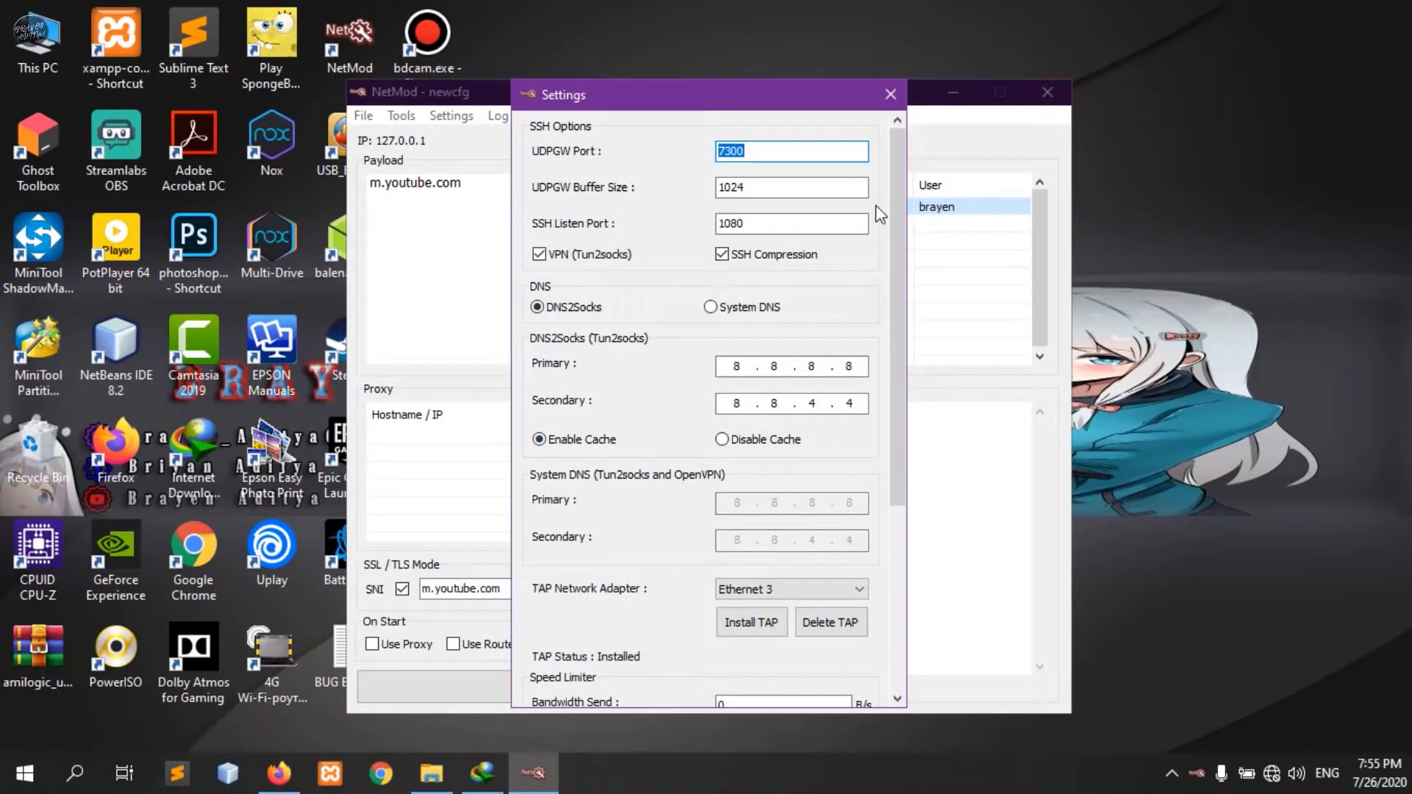
left_click(891, 94)
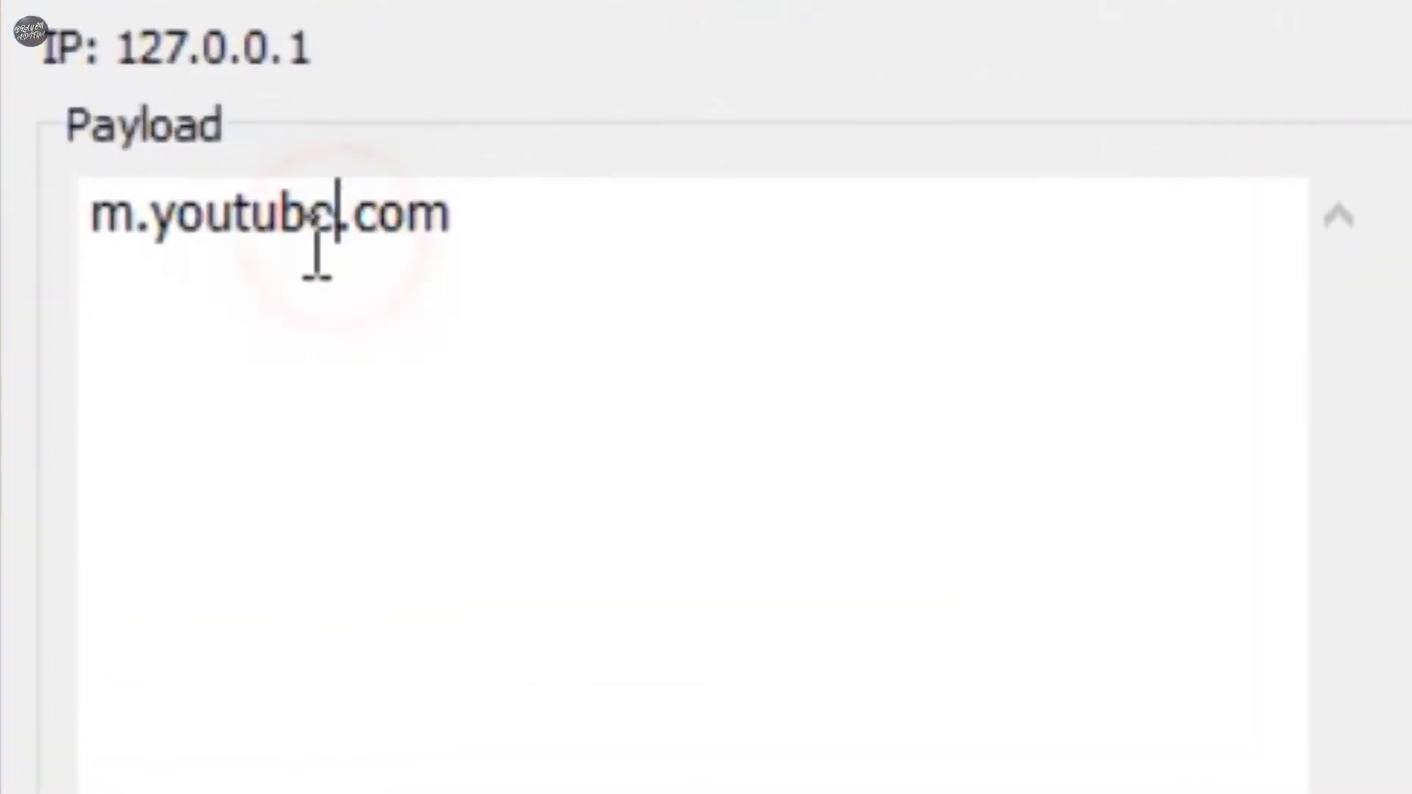
Step: Replace youtube with instagram in both the payload and the SNI host so each reads m.instagram.com
left_click_drag(432, 193, 393, 197)
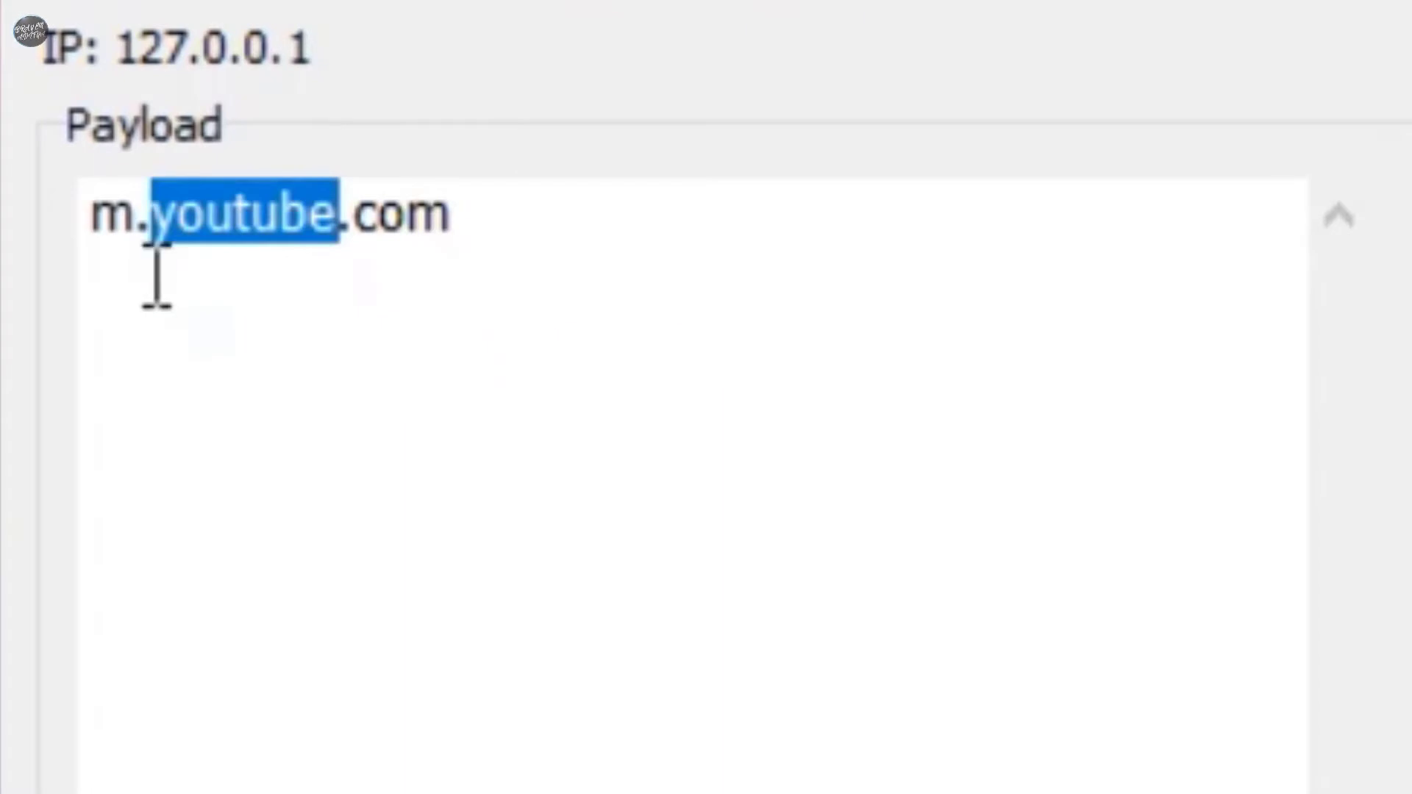
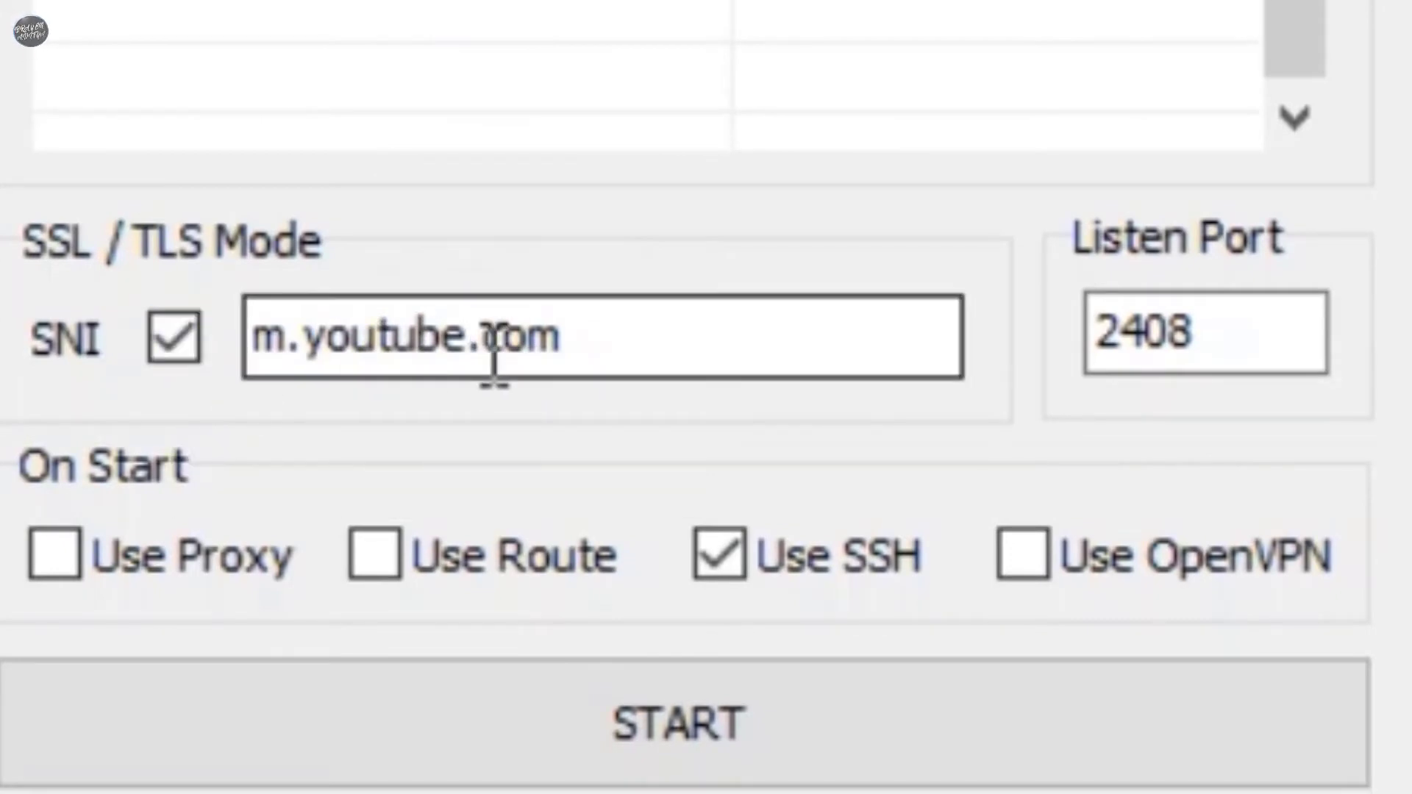
left_click_drag(466, 335, 299, 372)
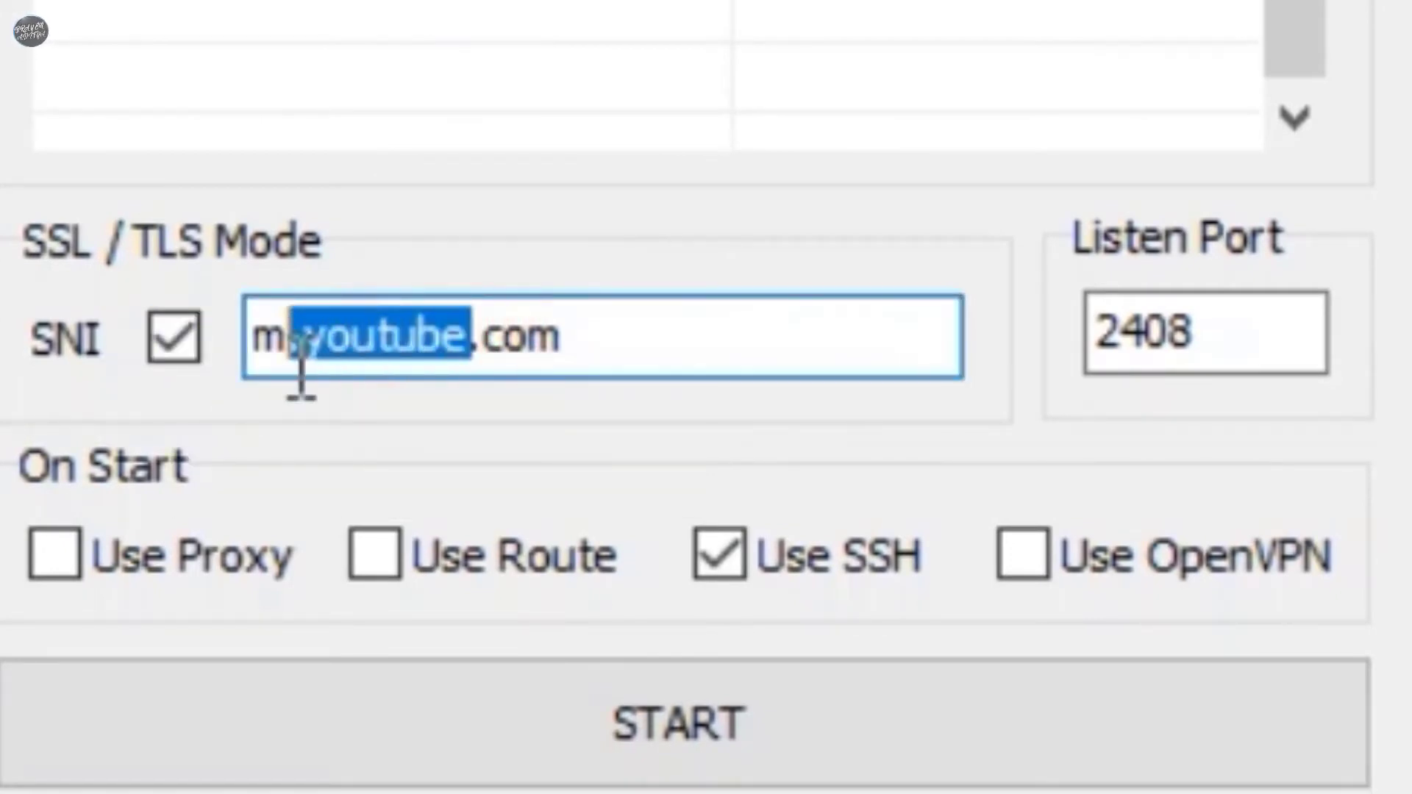
type("instagra")
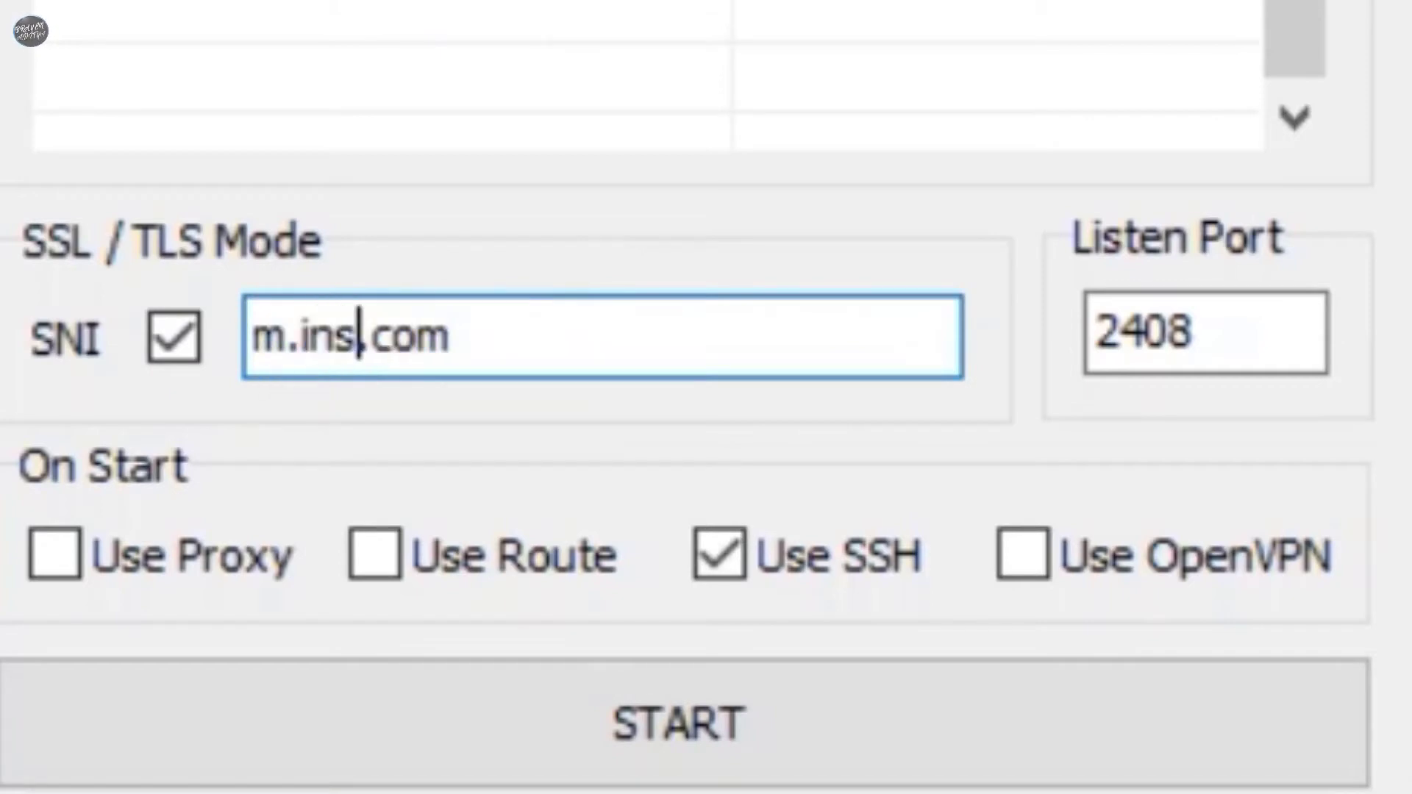
type("m")
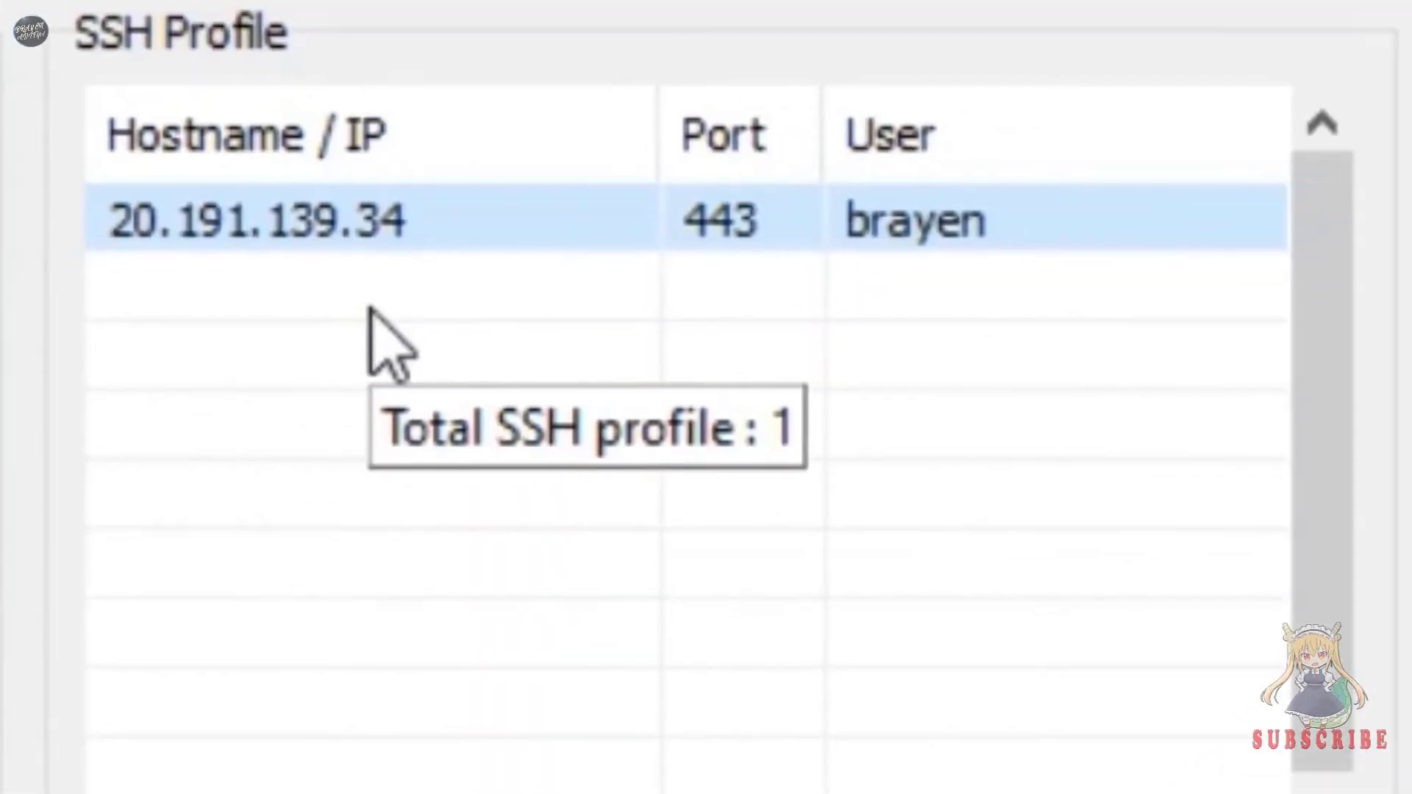
Step: View the blank form for adding an SSH profile, cancel it, and select the existing profile on port 443
right_click(370, 310)
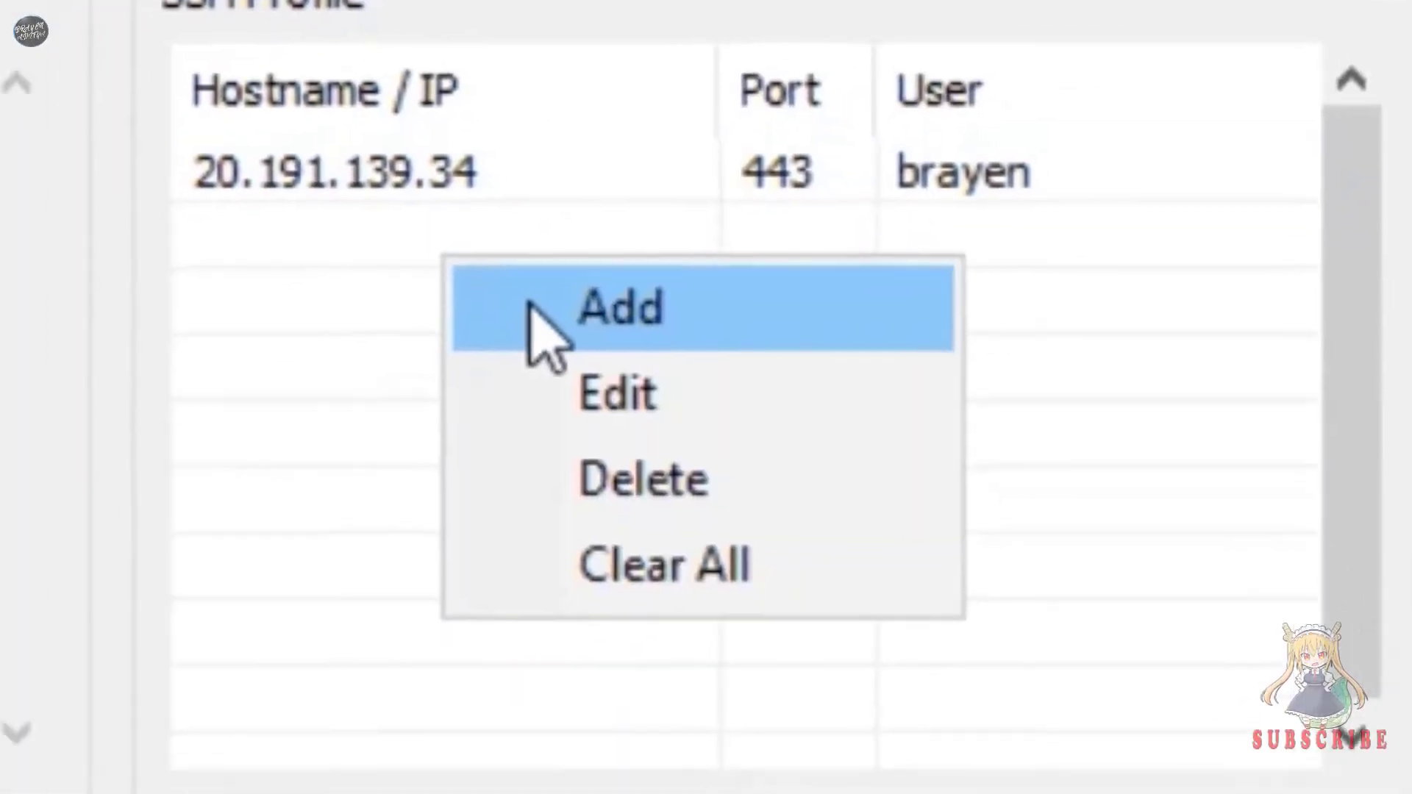
left_click(470, 368)
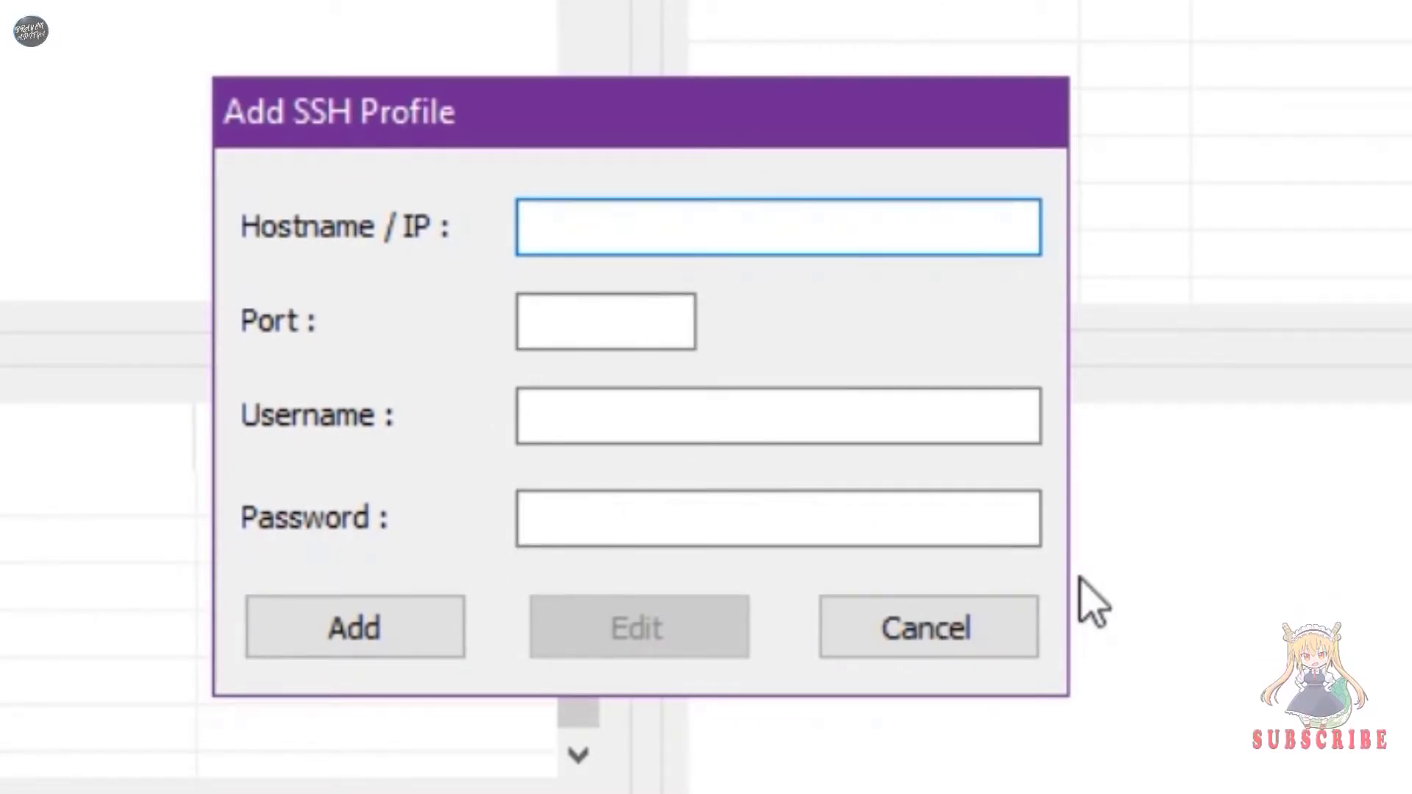
left_click(1018, 625)
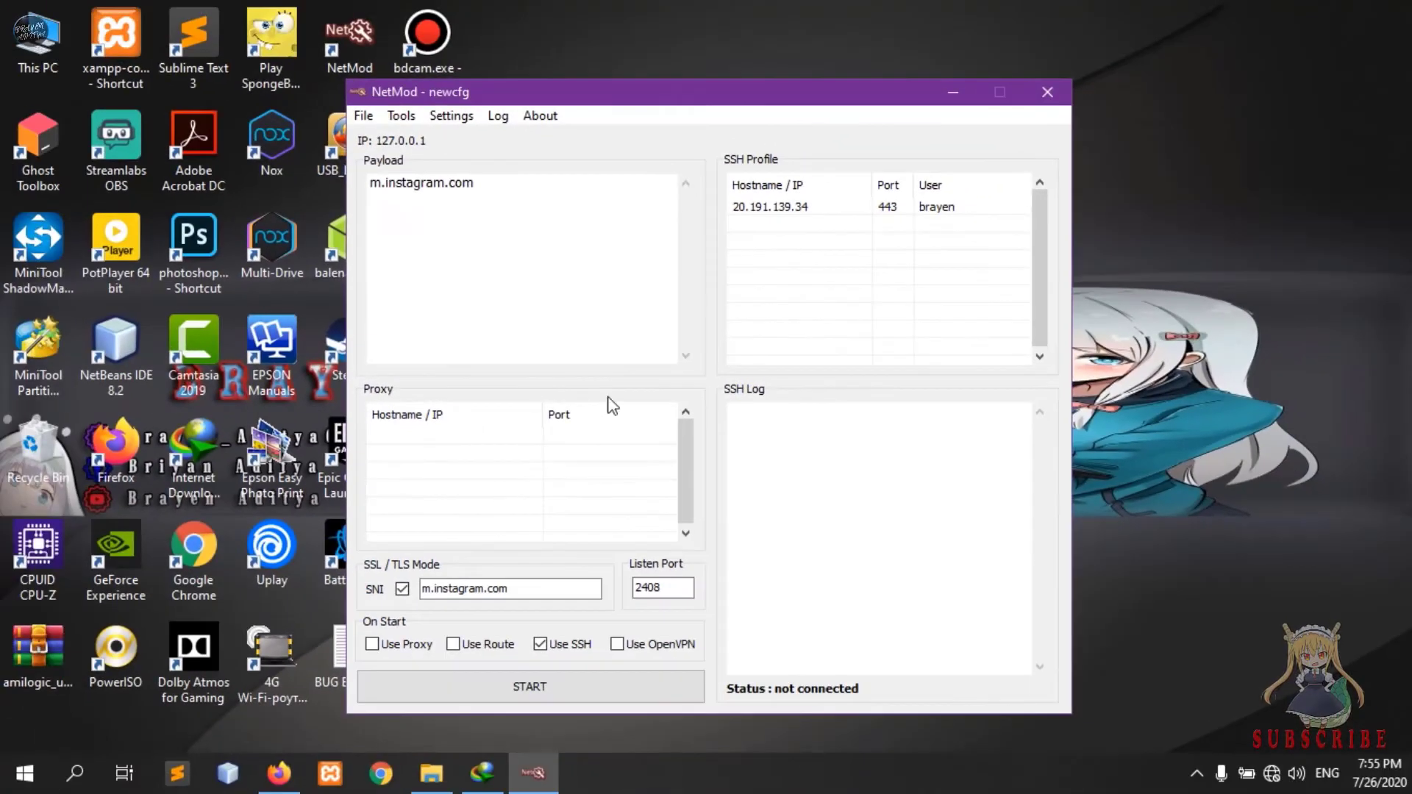
left_click(793, 209)
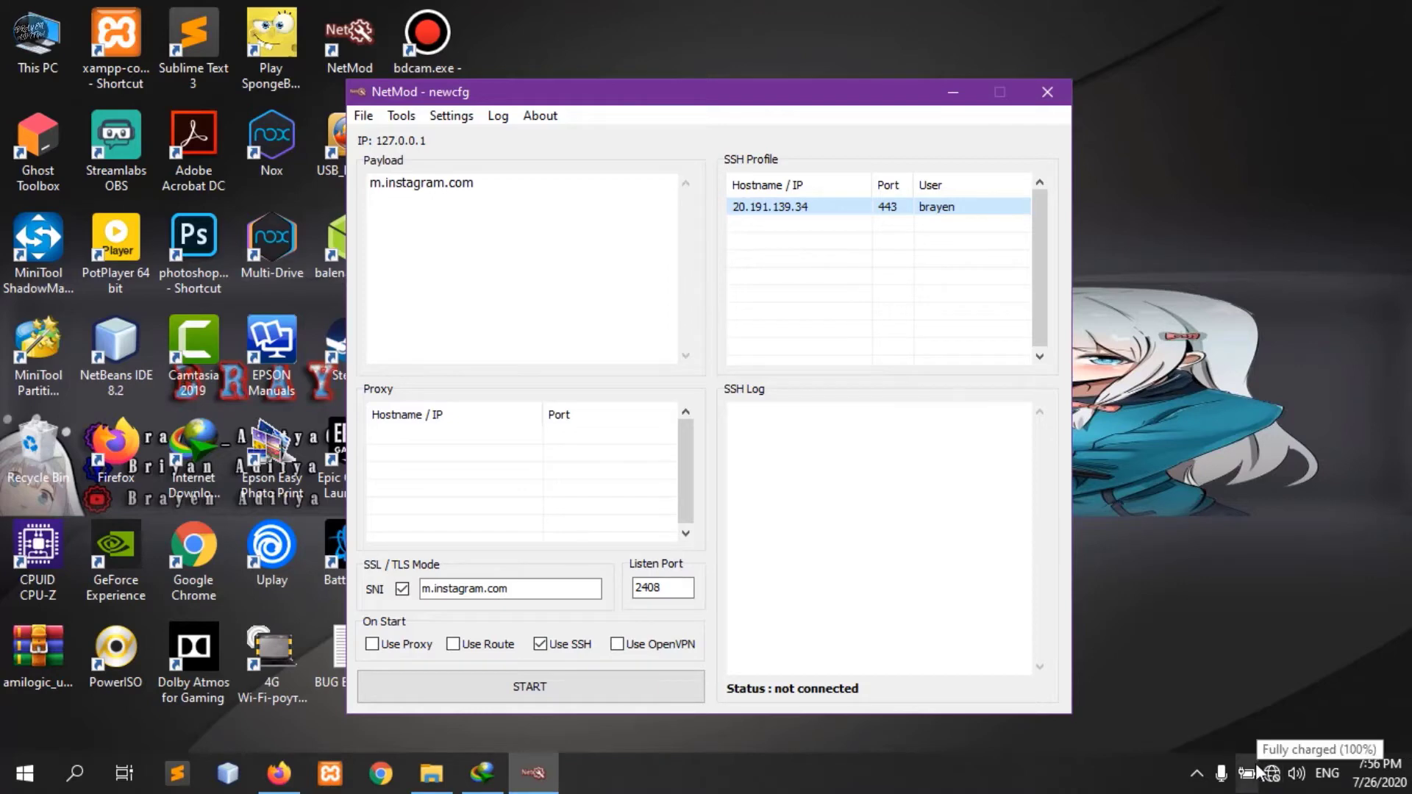
Step: Check the computer's network connection status in Windows until the wired network has been identified
left_click(1268, 784)
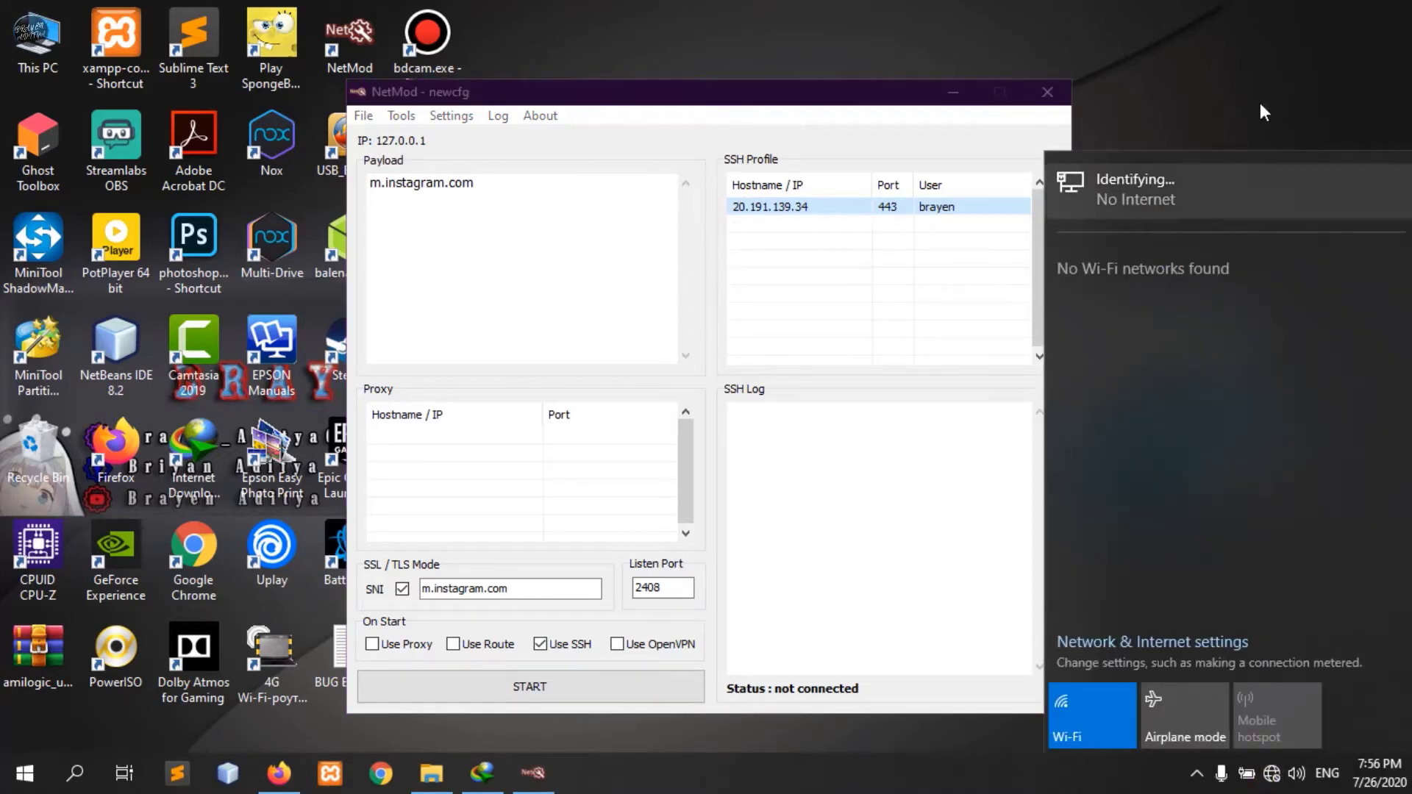
left_click(1260, 62)
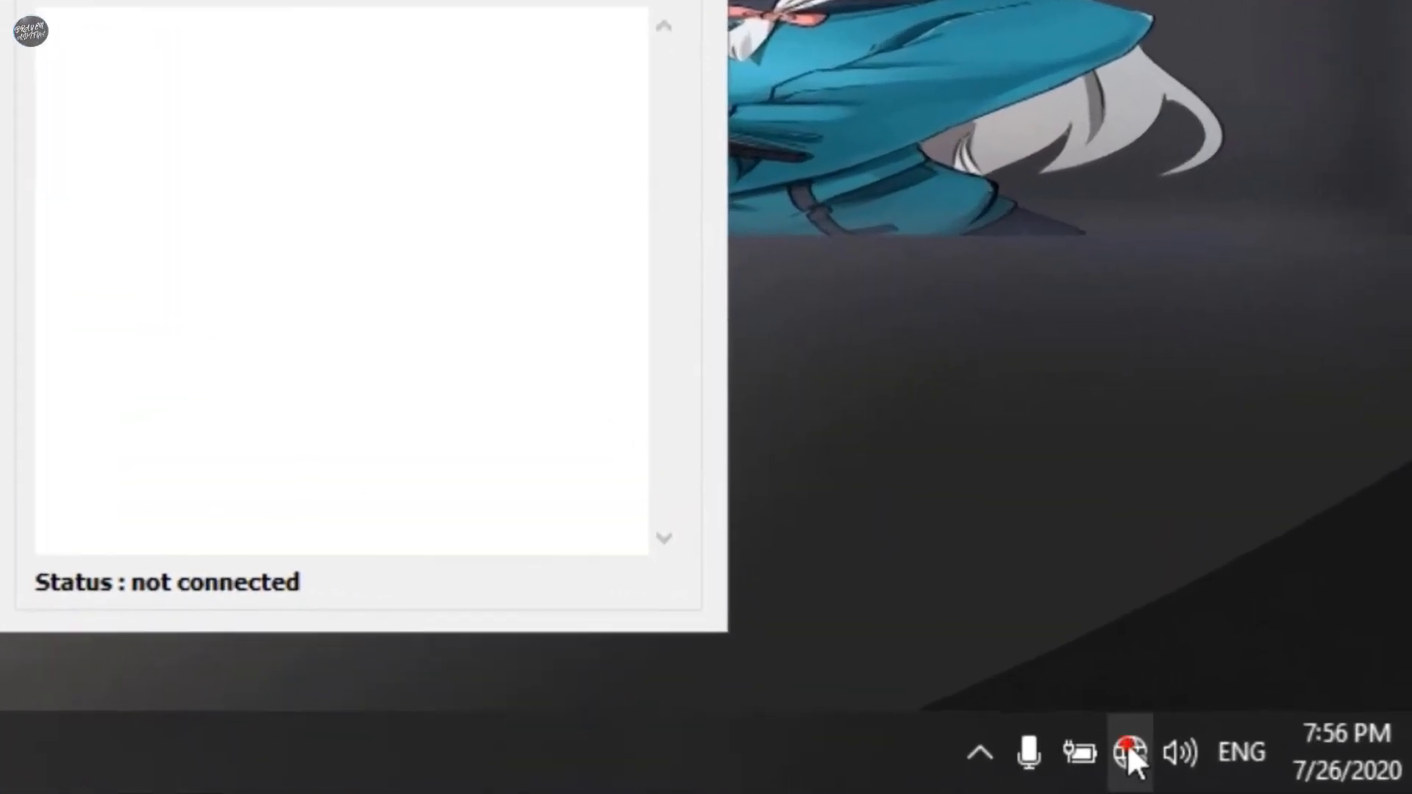
left_click(1272, 773)
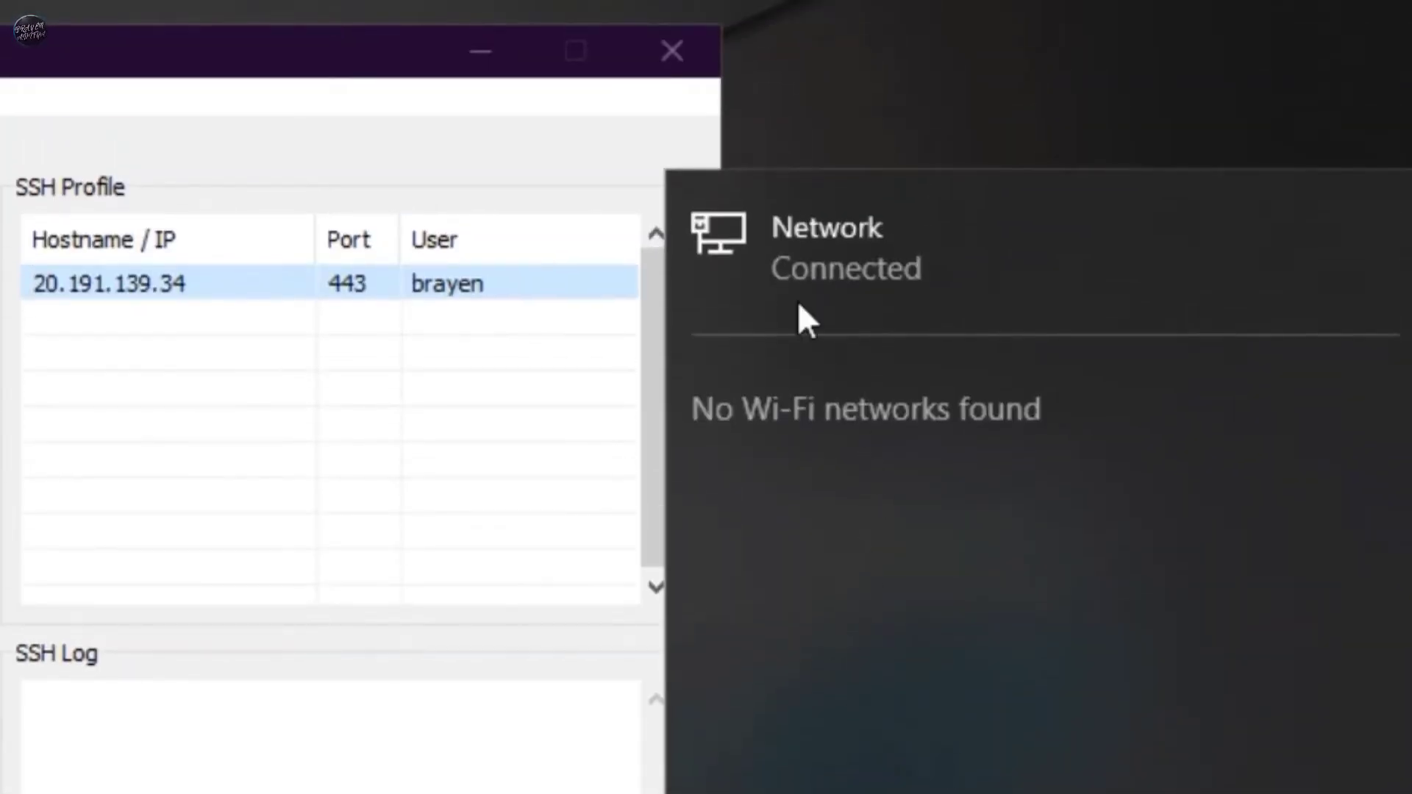
left_click(920, 15)
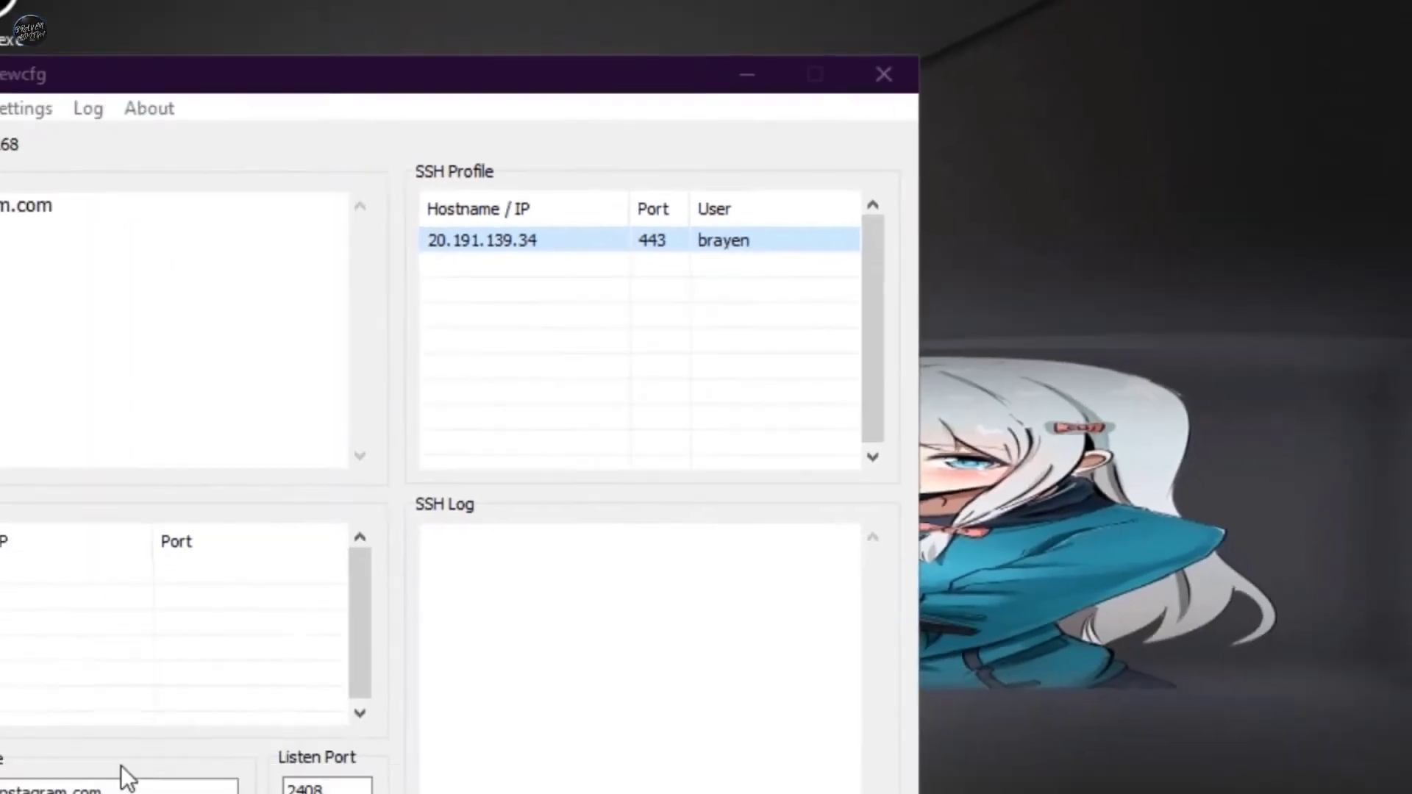
Step: Switch to Firefox, try loading the oploverz site without the tunnel, and close its tab, keeping a new blank tab open
left_click(279, 773)
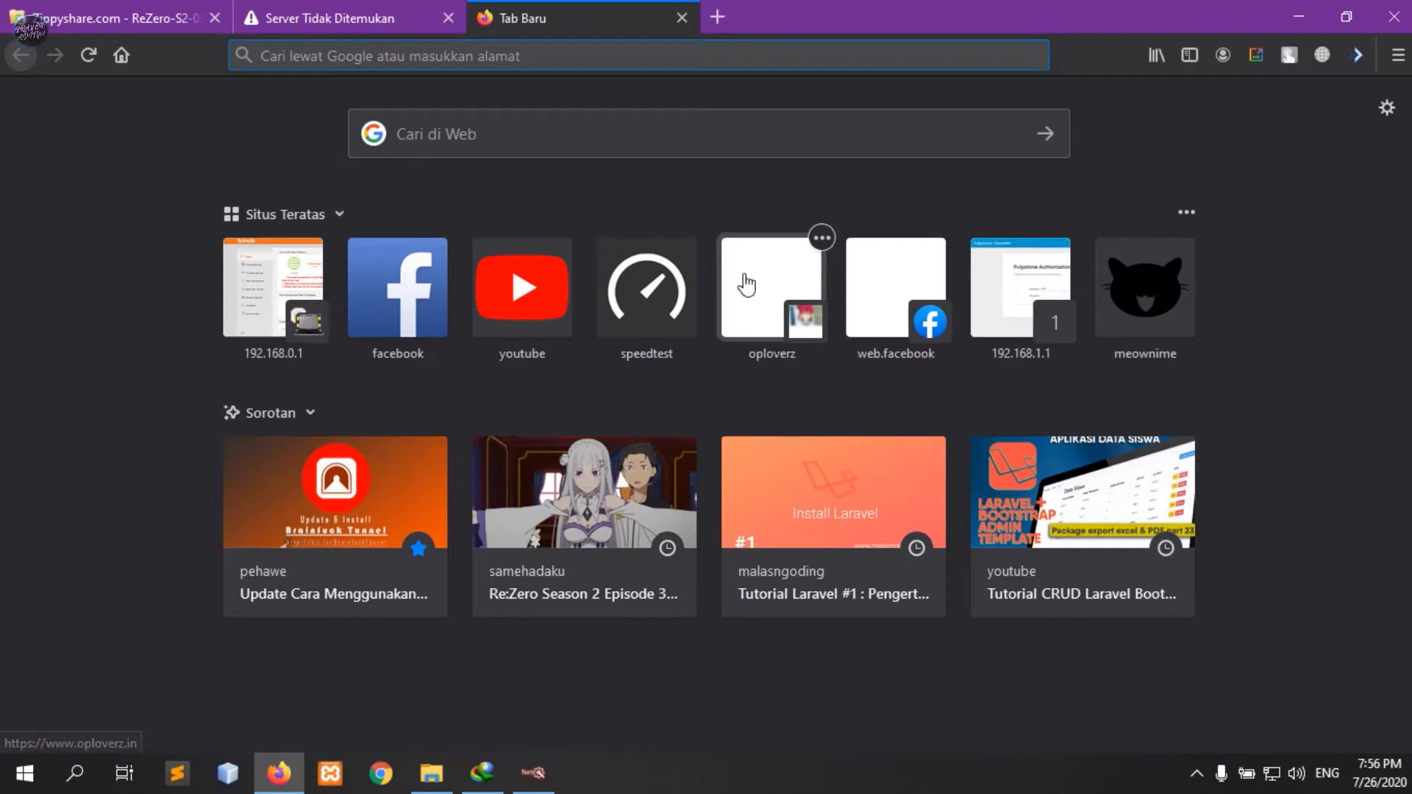
left_click(745, 284)
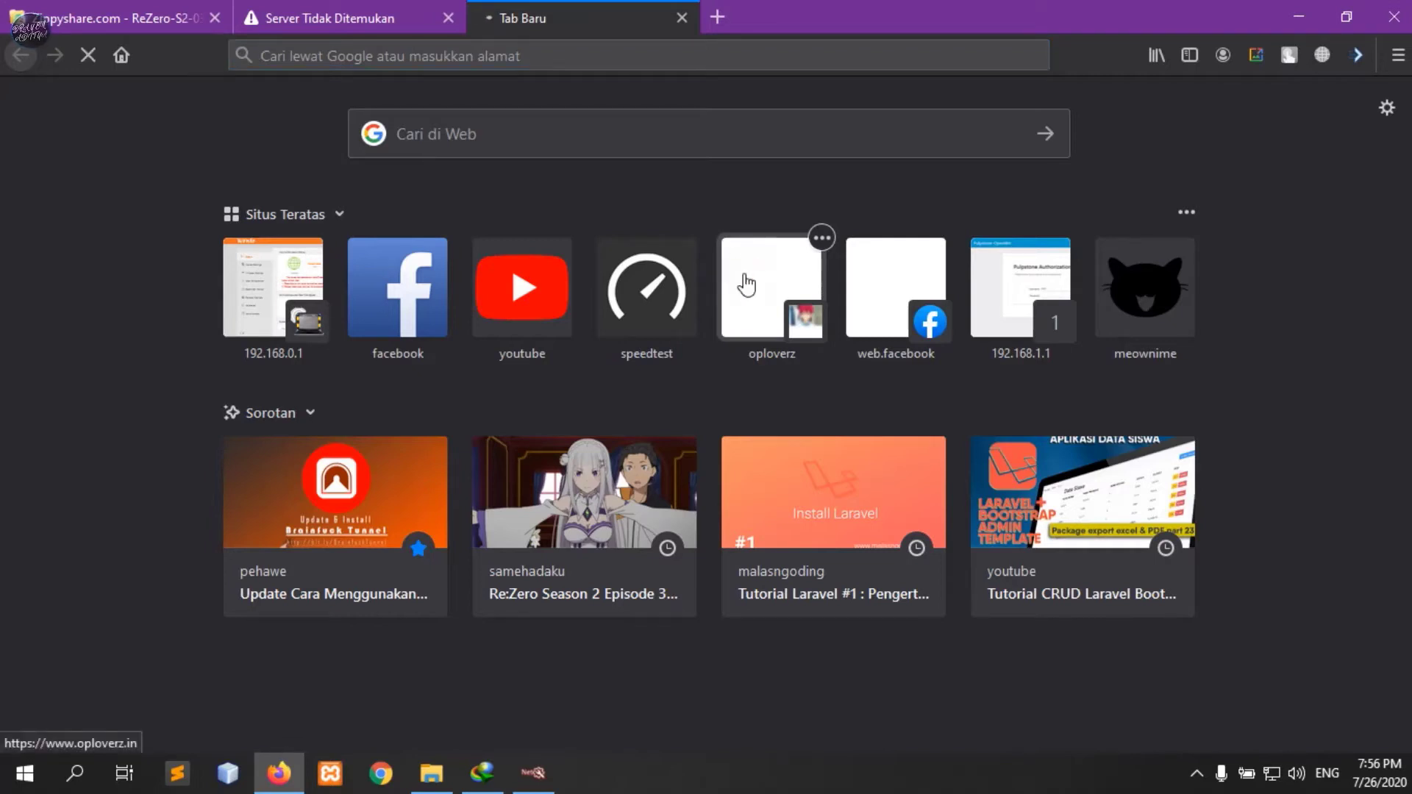
left_click(718, 21)
left_click(595, 10)
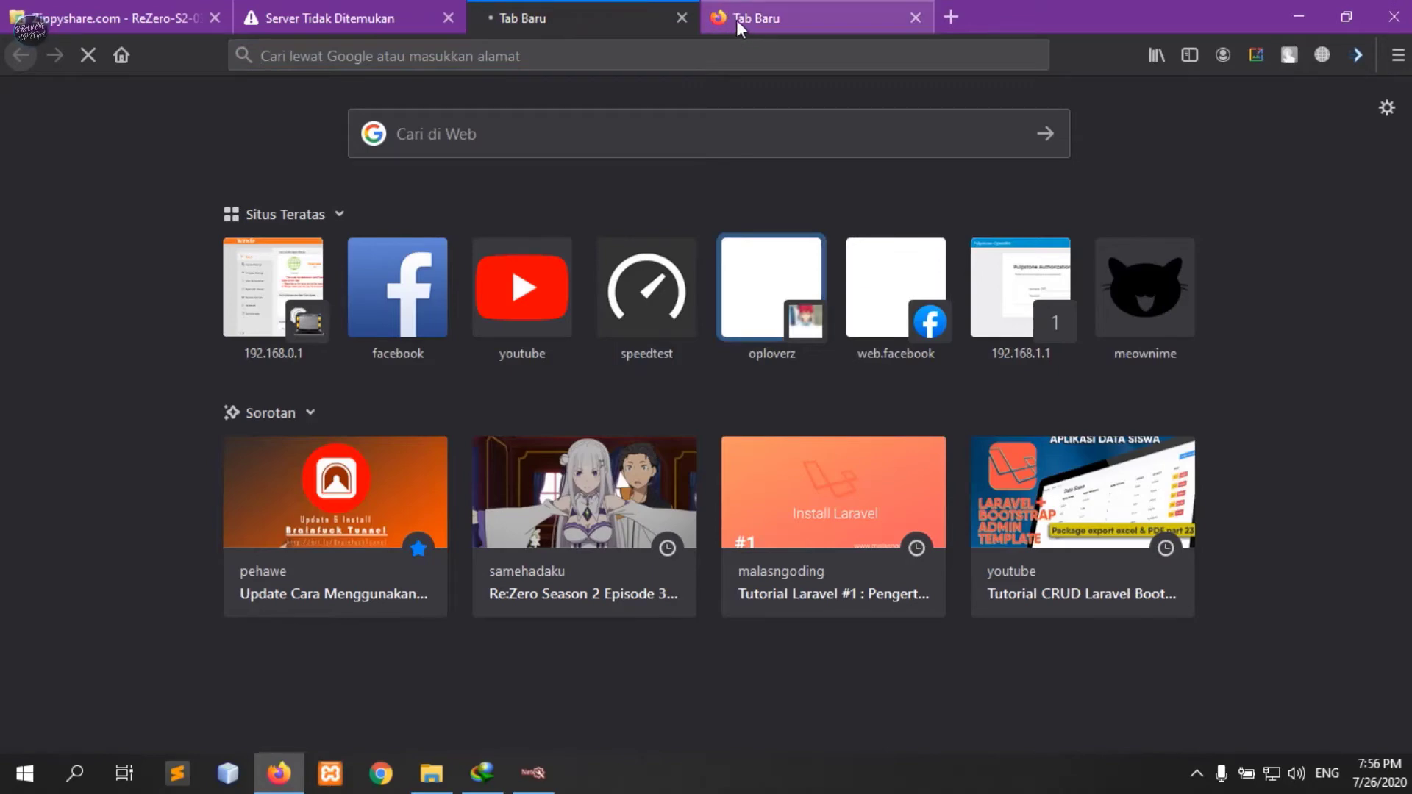
left_click(688, 22)
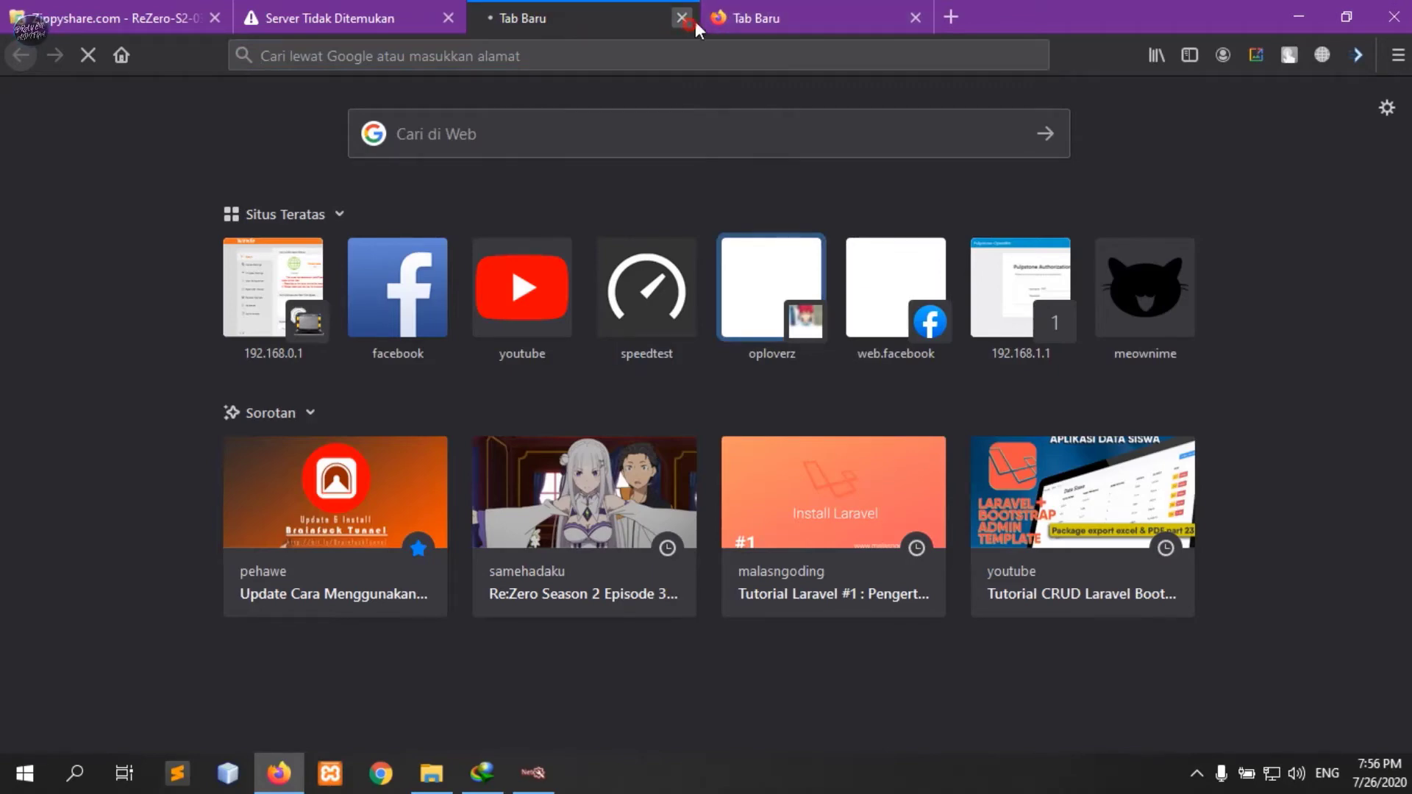
left_click(1298, 16)
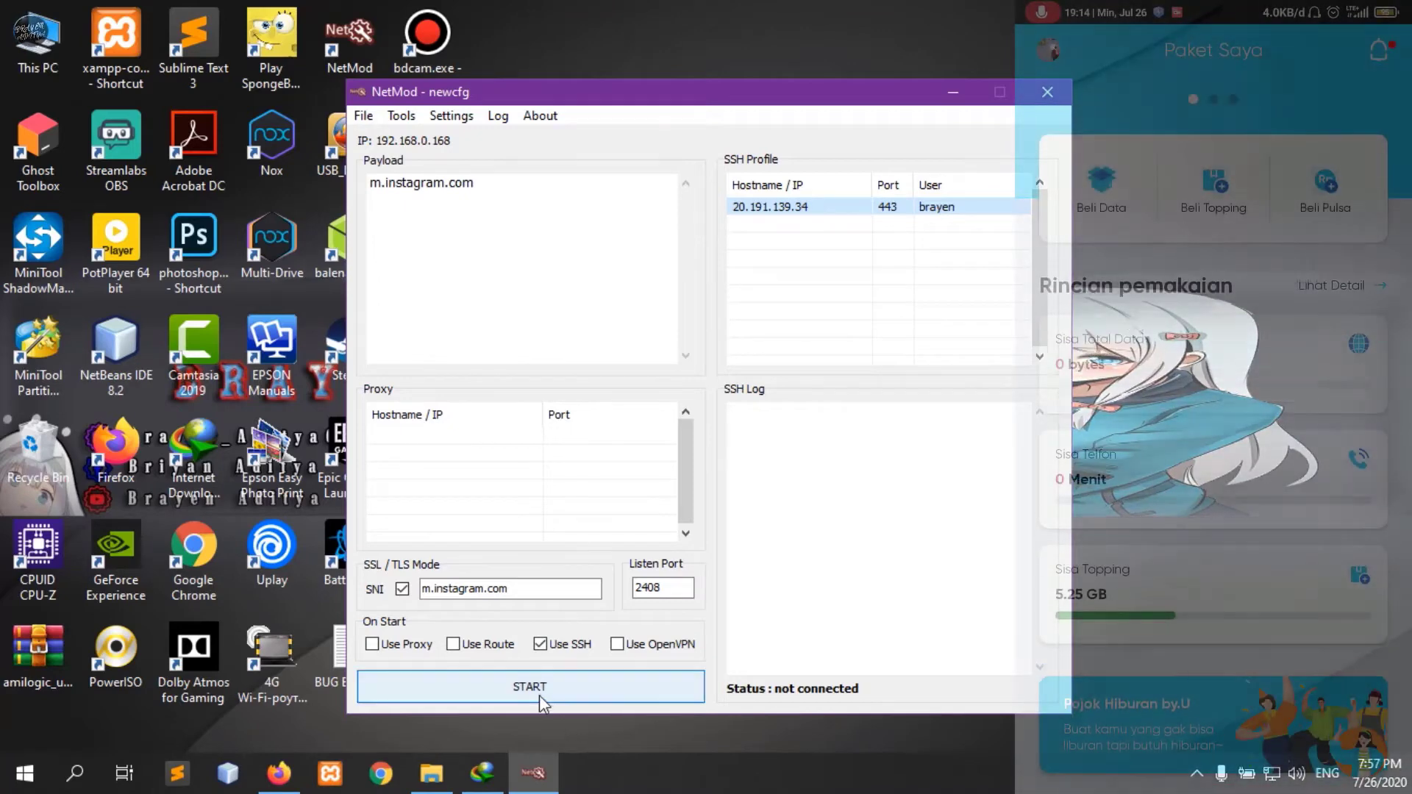
Step: Start the SSH connection in NetMod and test it by opening YouTube in Firefox
left_click(540, 693)
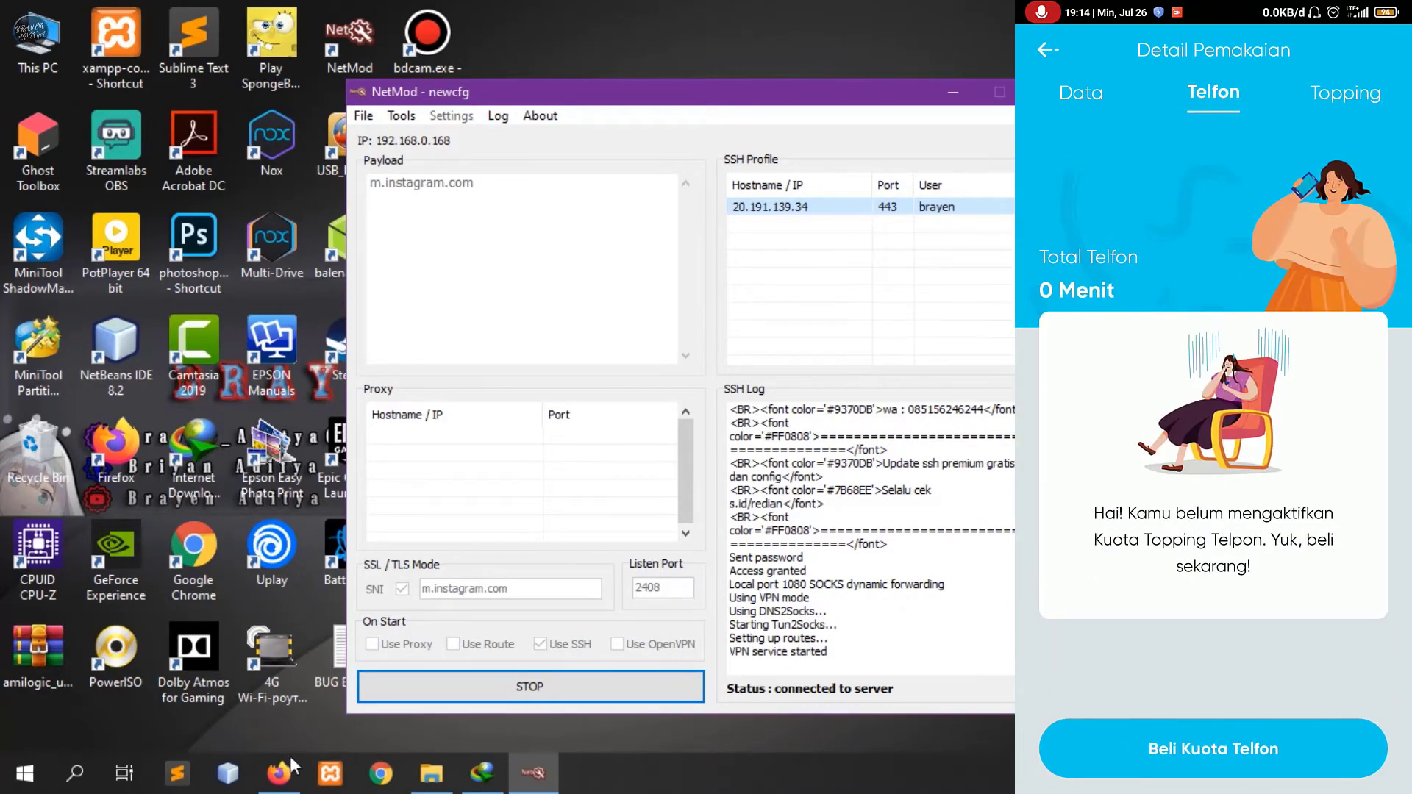
left_click(280, 771)
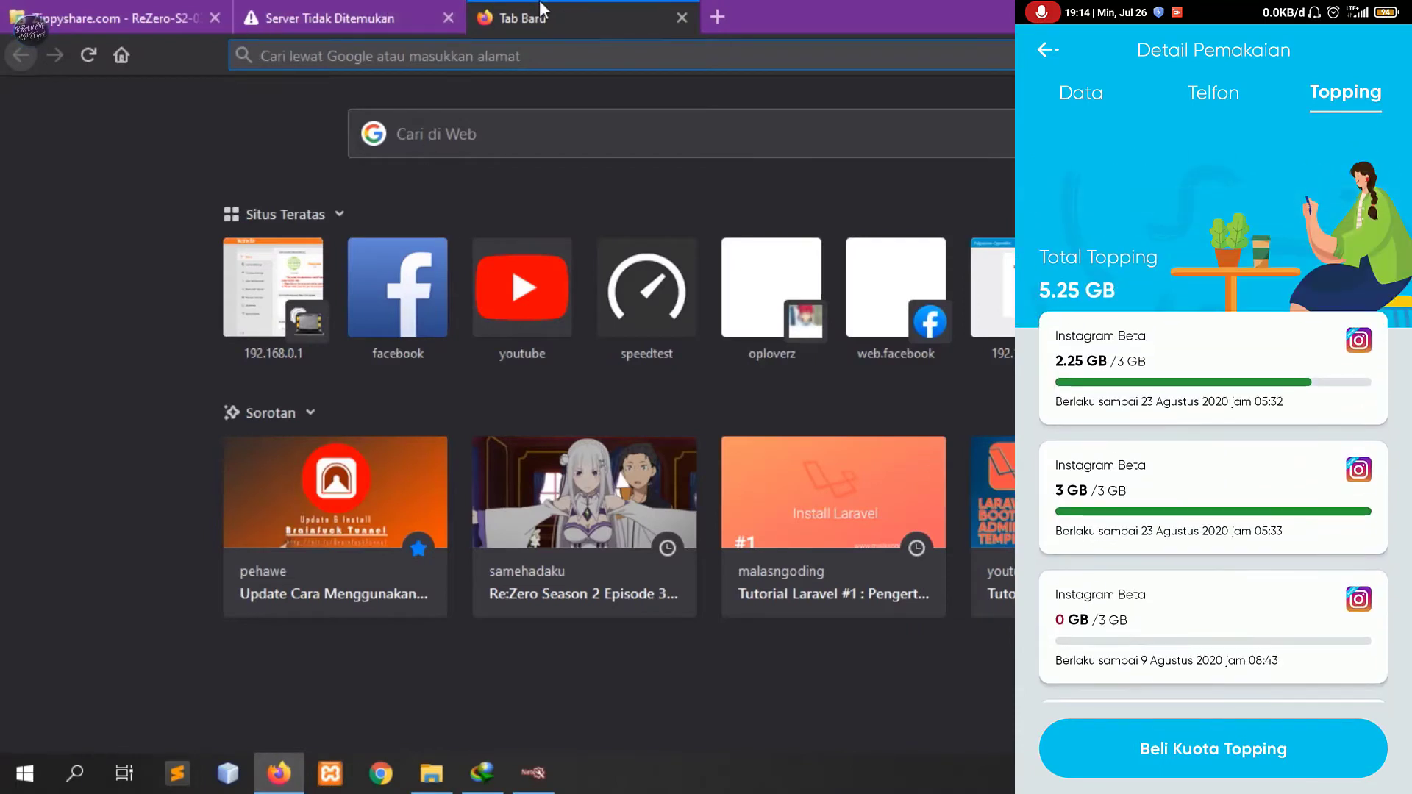
left_click(552, 293)
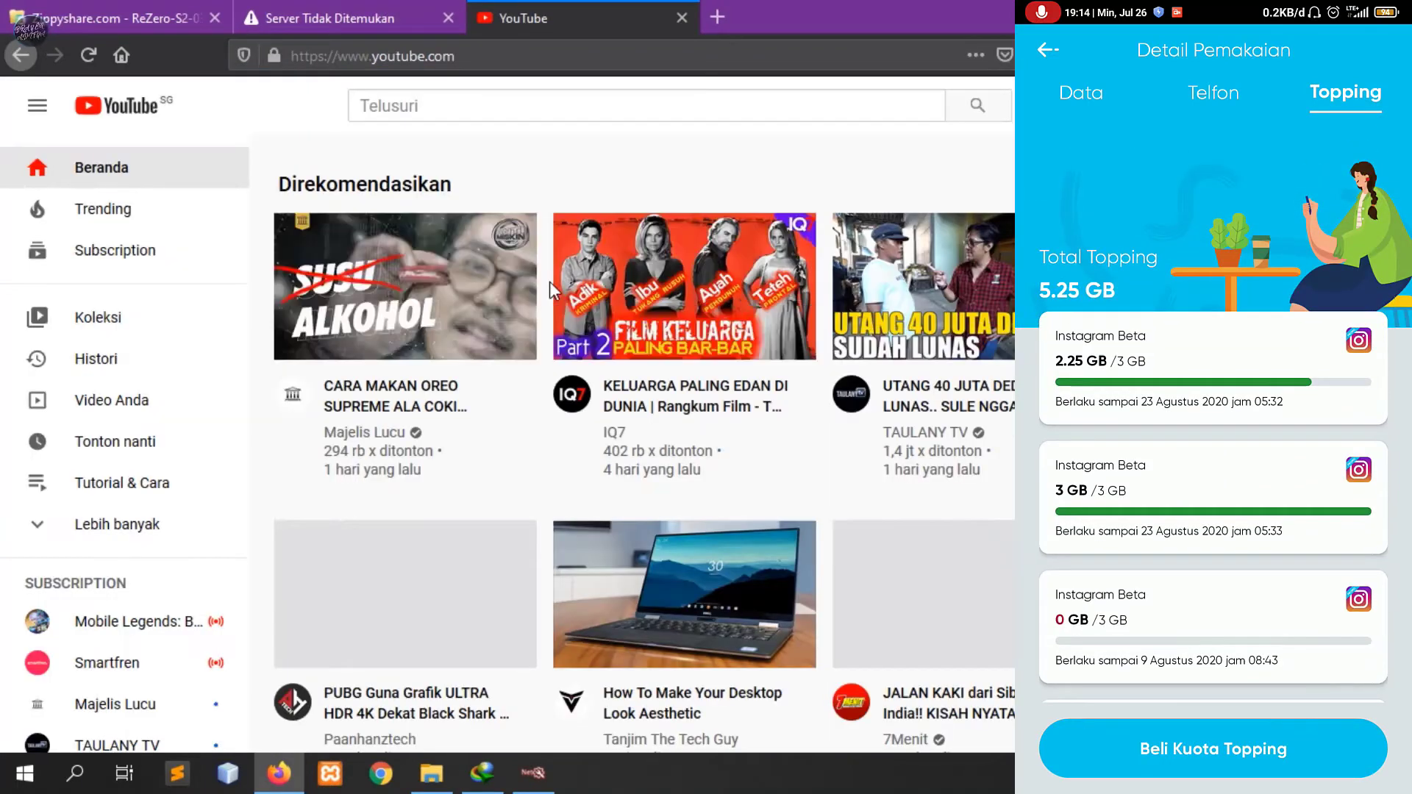
Step: Replace the YouTube tab with the Speedtest site and run a speed test over the tunnel, following its download and upload phases
left_click(718, 17)
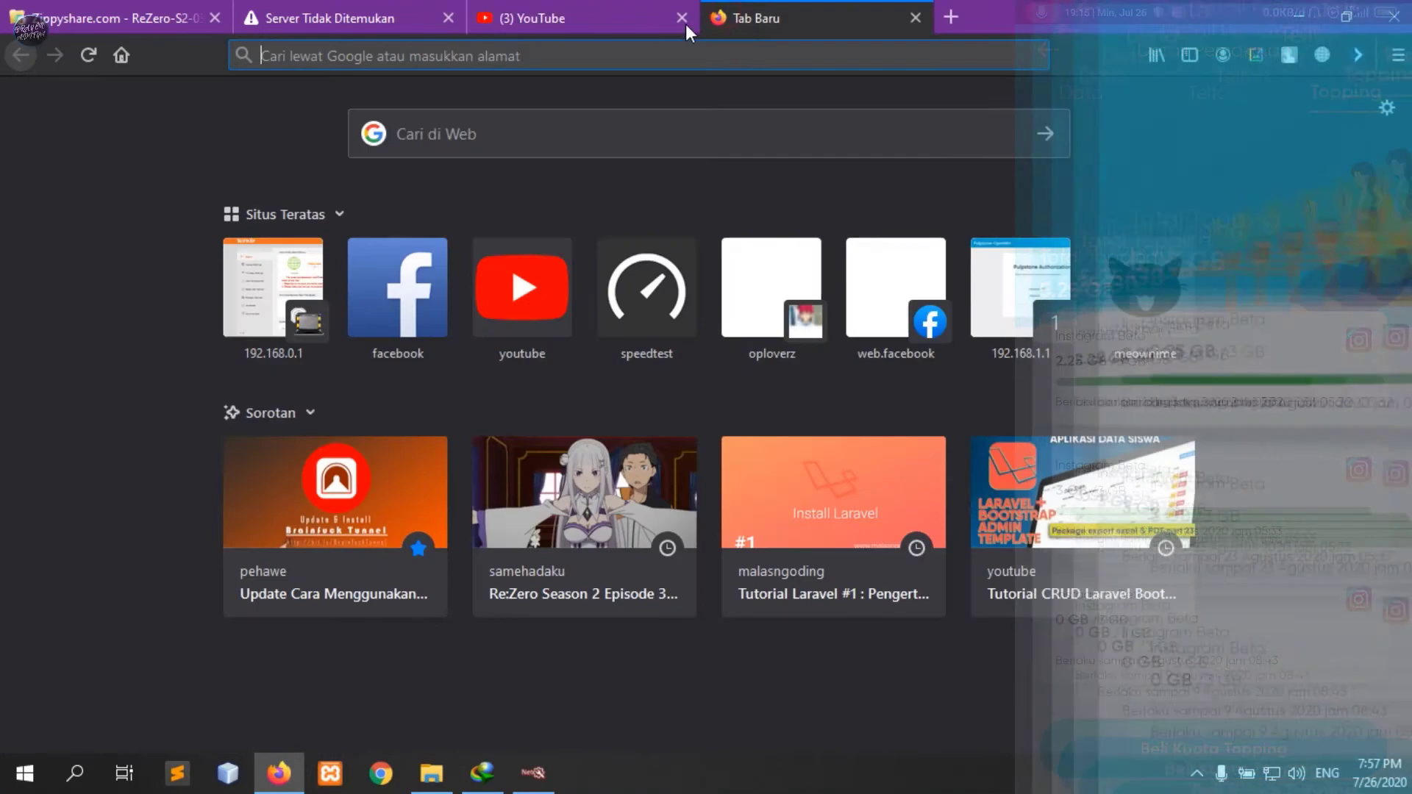
left_click(682, 19)
left_click(653, 324)
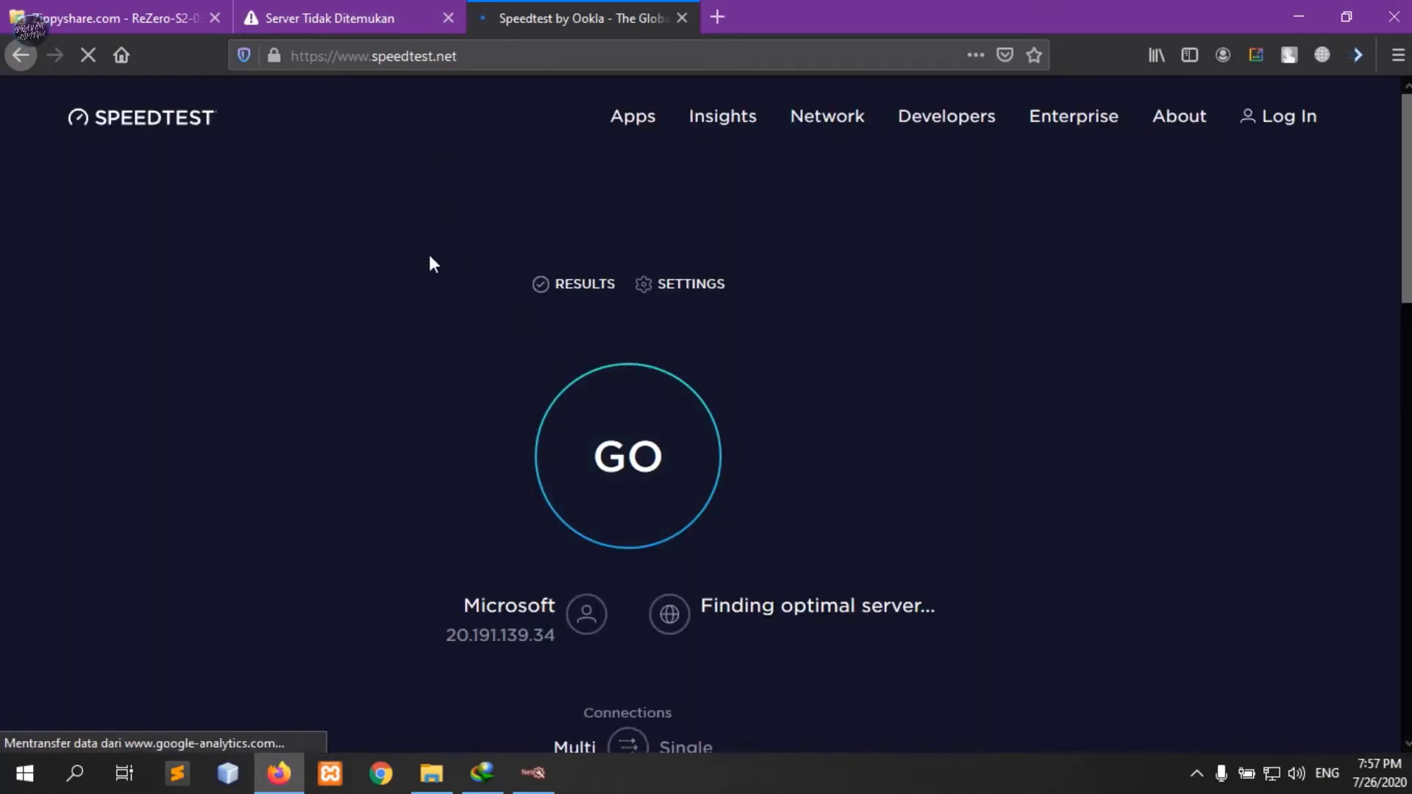
left_click(613, 465)
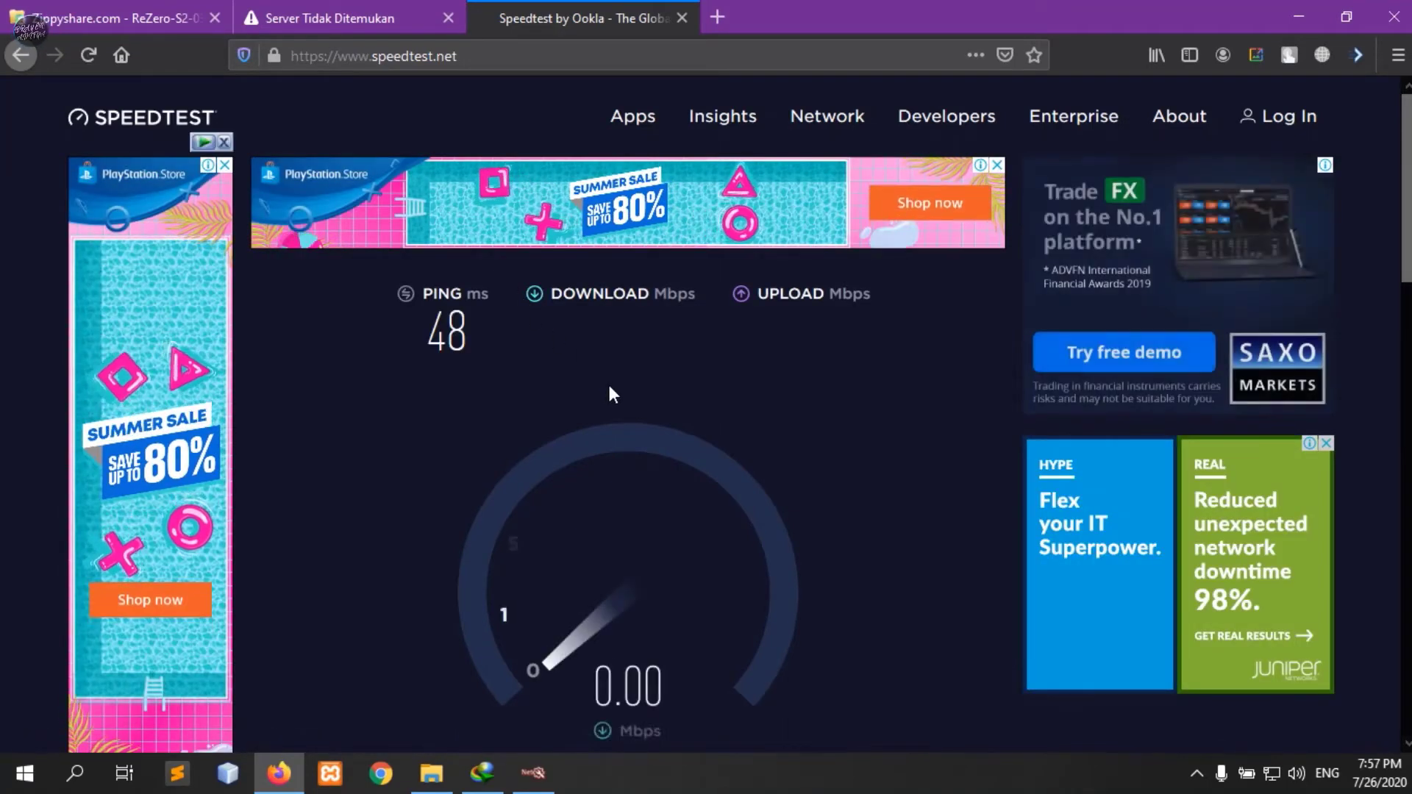
scroll(608, 381, "down", 2)
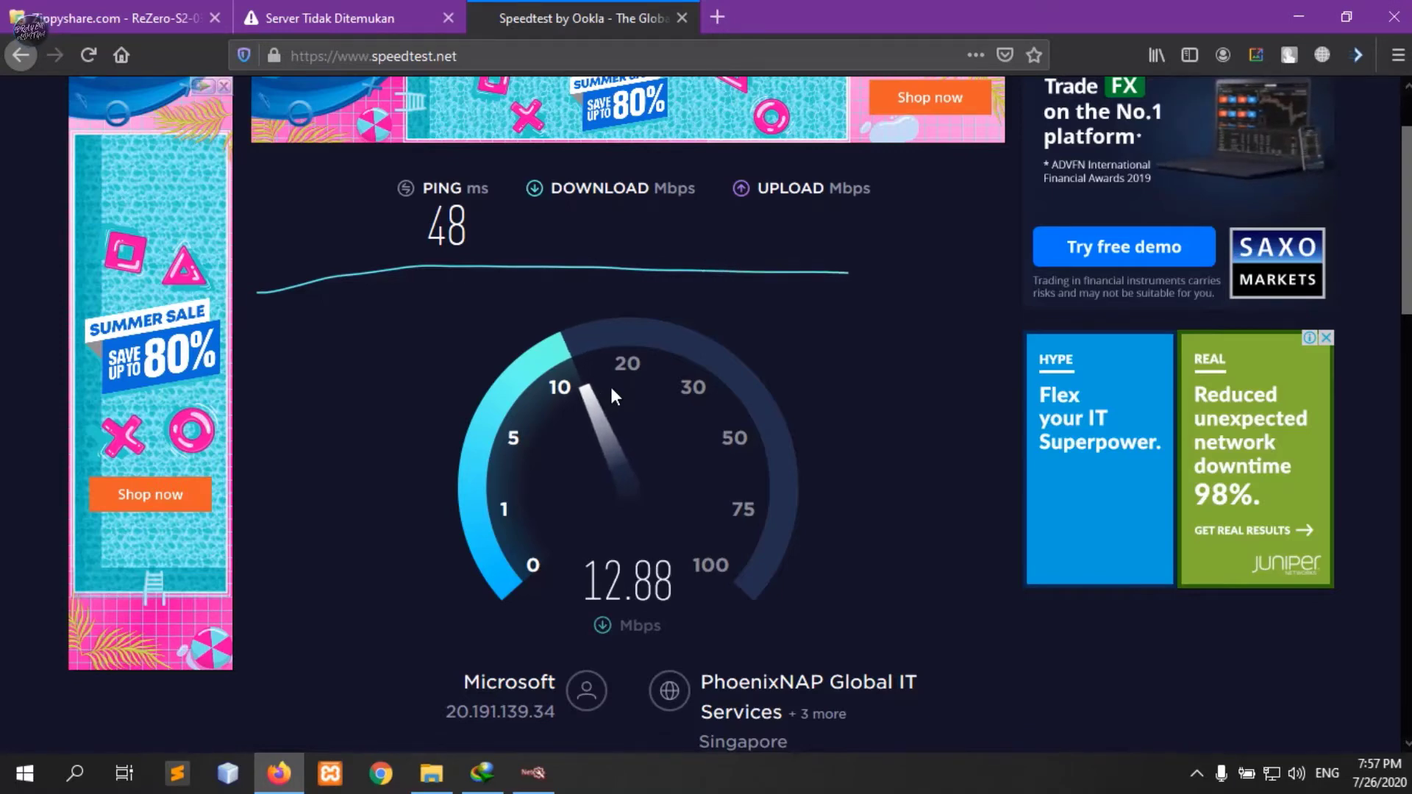
scroll(611, 384, "down", 2)
scroll(612, 390, "up", 2)
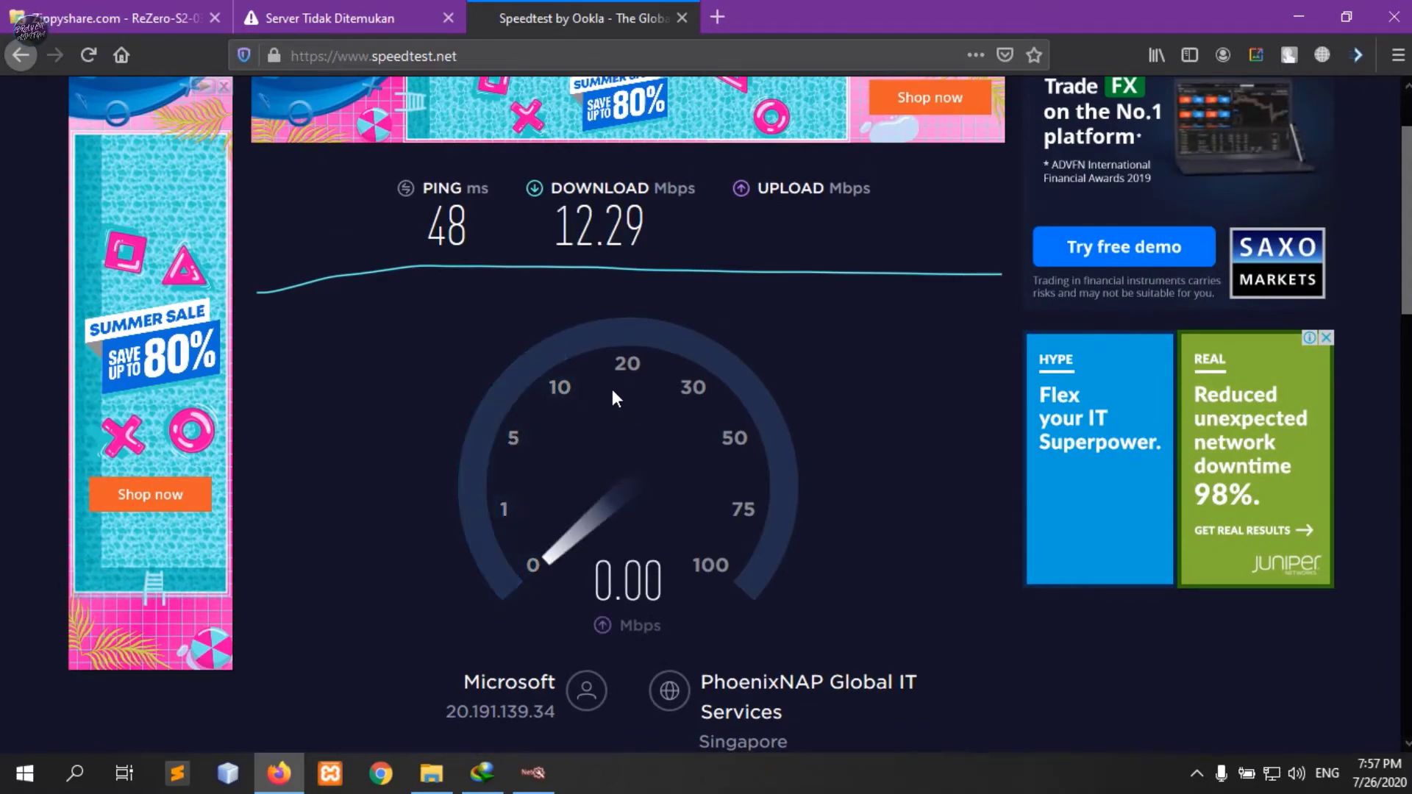
scroll(612, 397, "down", 4)
scroll(612, 390, "up", 5)
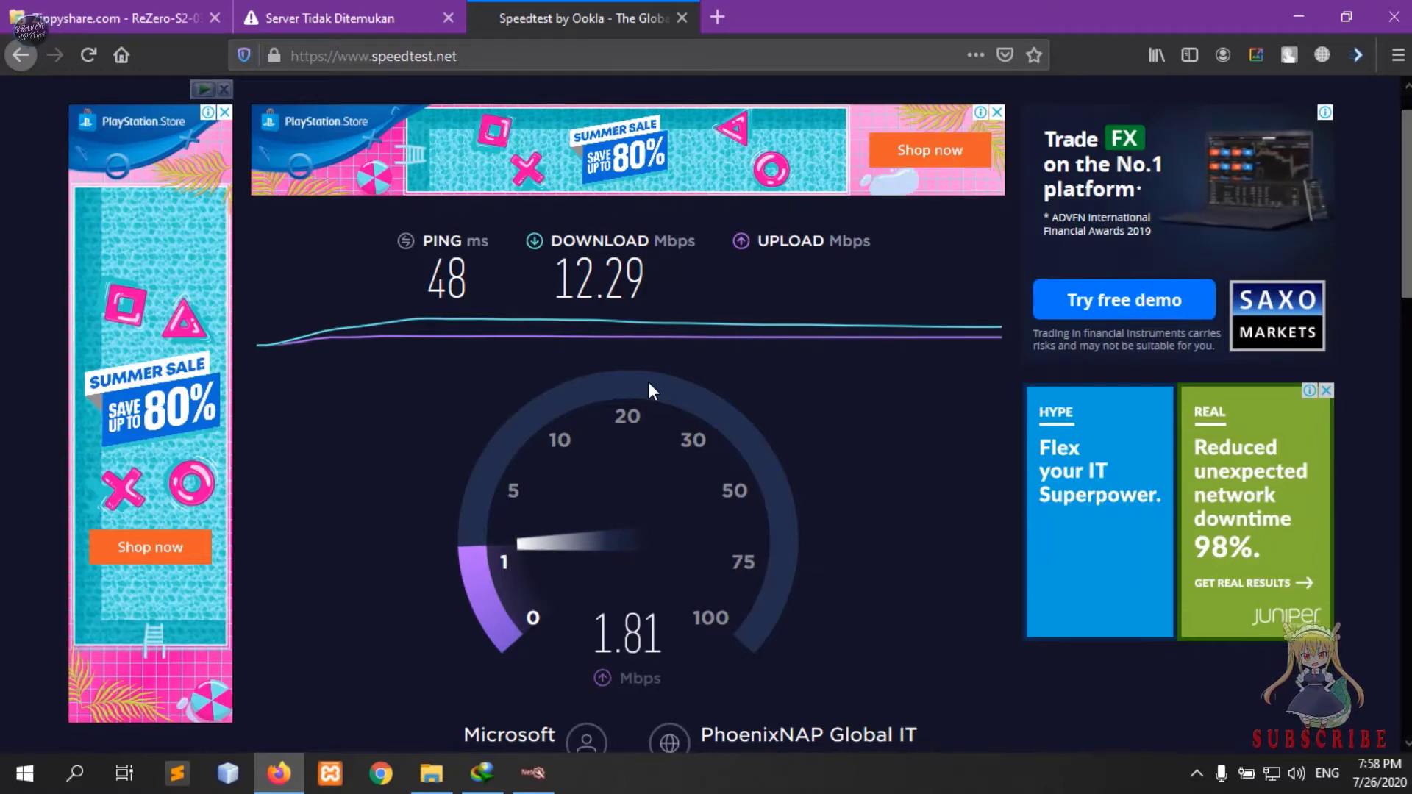
Step: Reload the SourceForge NetMod download page in its existing tab and close the finished Speedtest tab
left_click(307, 8)
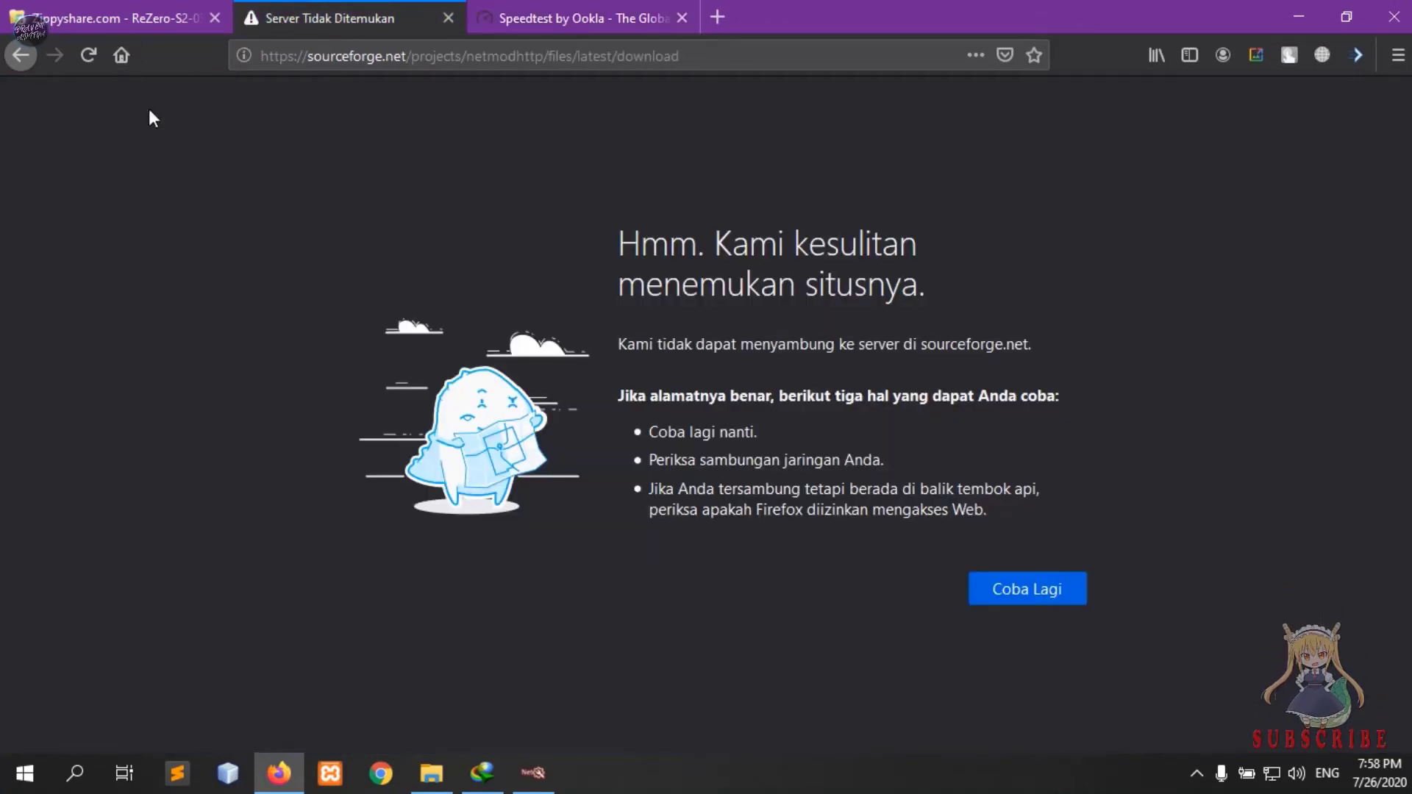
left_click(94, 68)
left_click(372, 56)
left_click(431, 56)
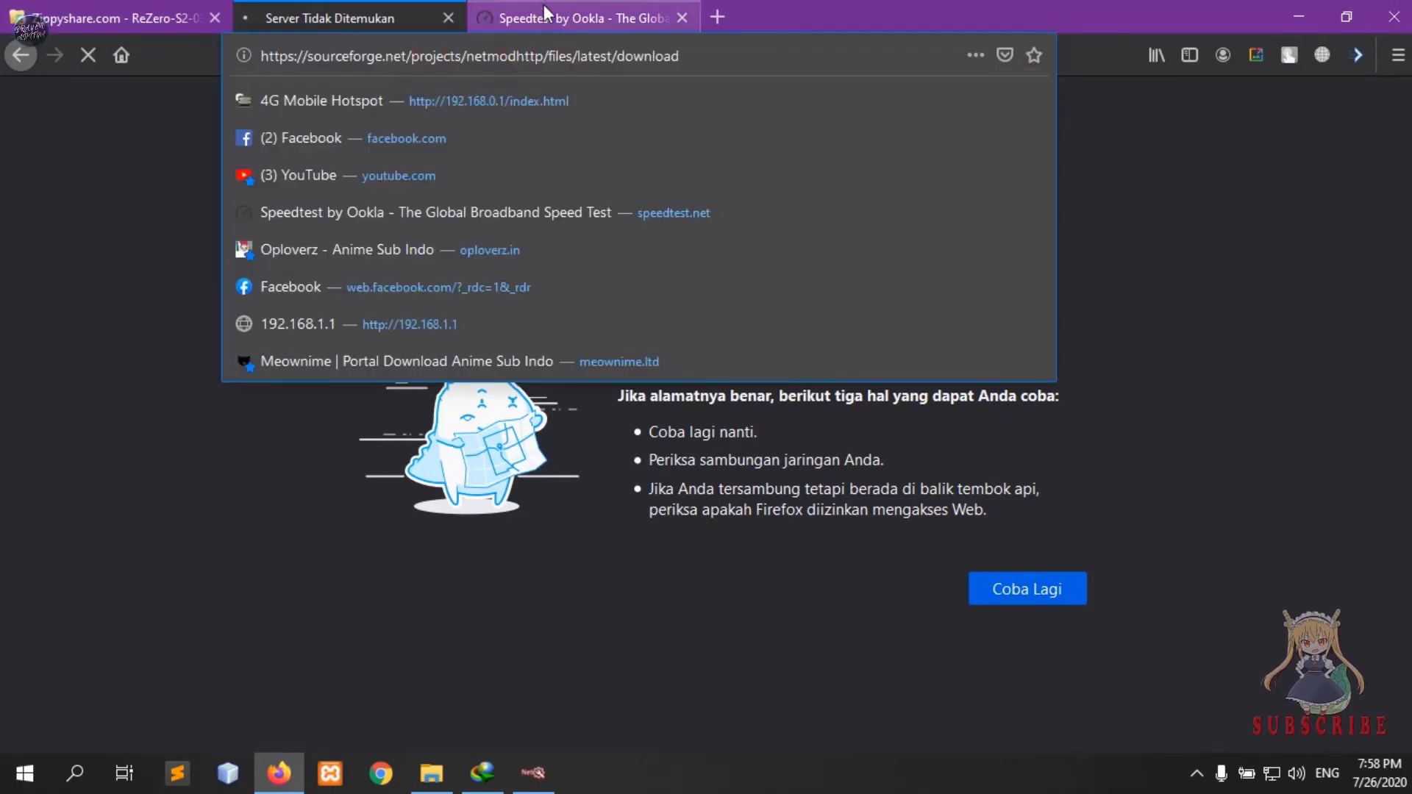
left_click(586, 11)
left_click(354, 16)
left_click(587, 8)
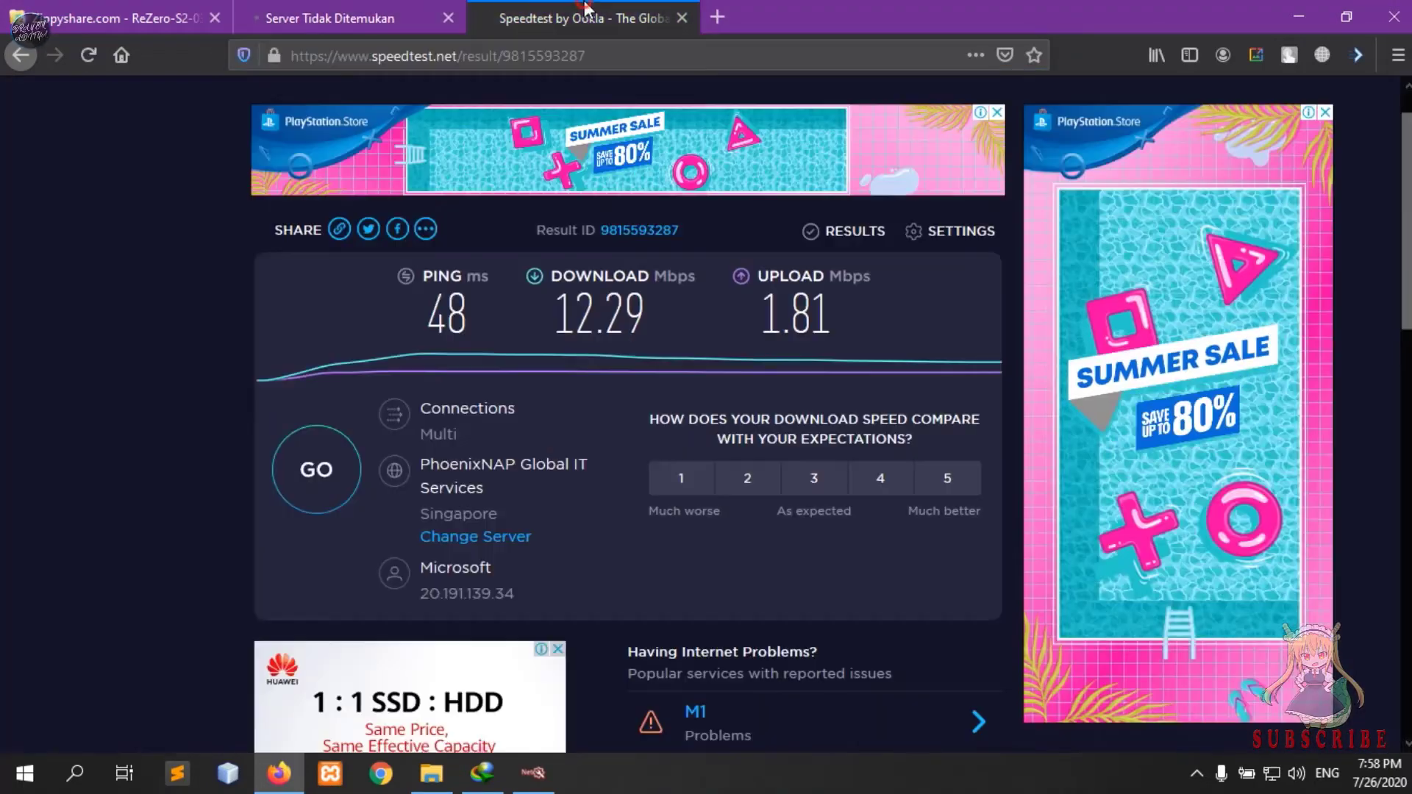
left_click(682, 18)
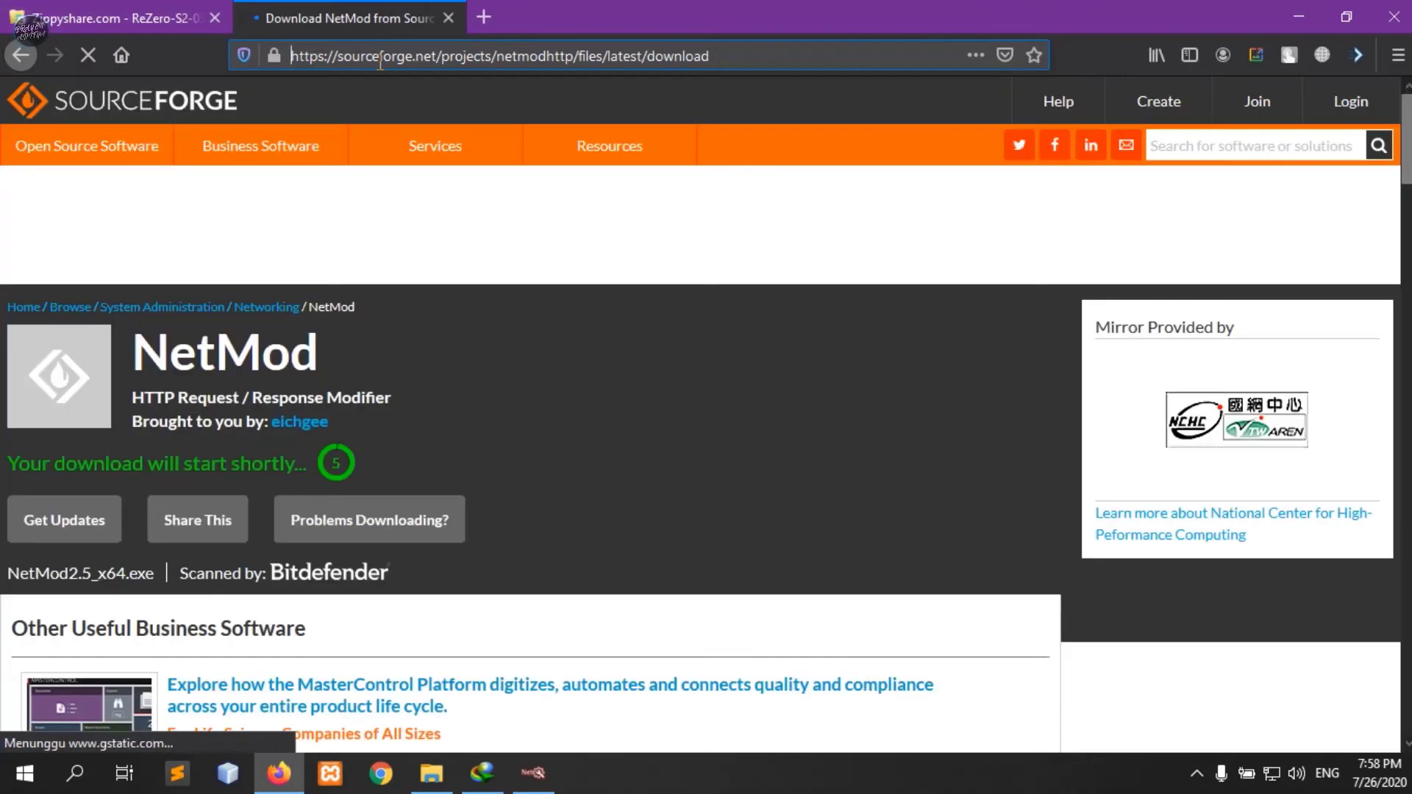
Step: Dismiss the duplicate download of NetMod2.5_x64.exe and close the SourceForge tab, keeping the Zippyshare page open
scroll(444, 357, "down", 2)
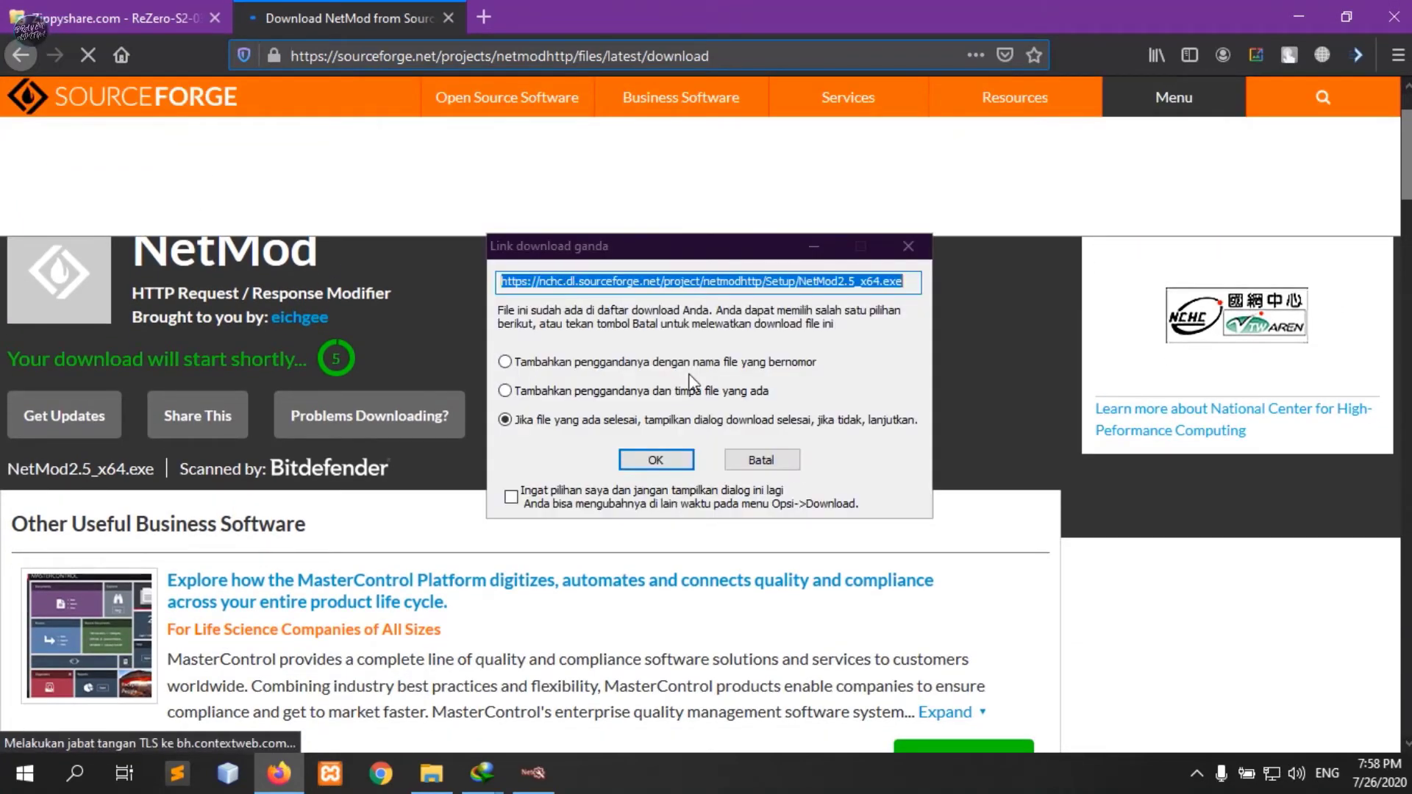
left_click(782, 459)
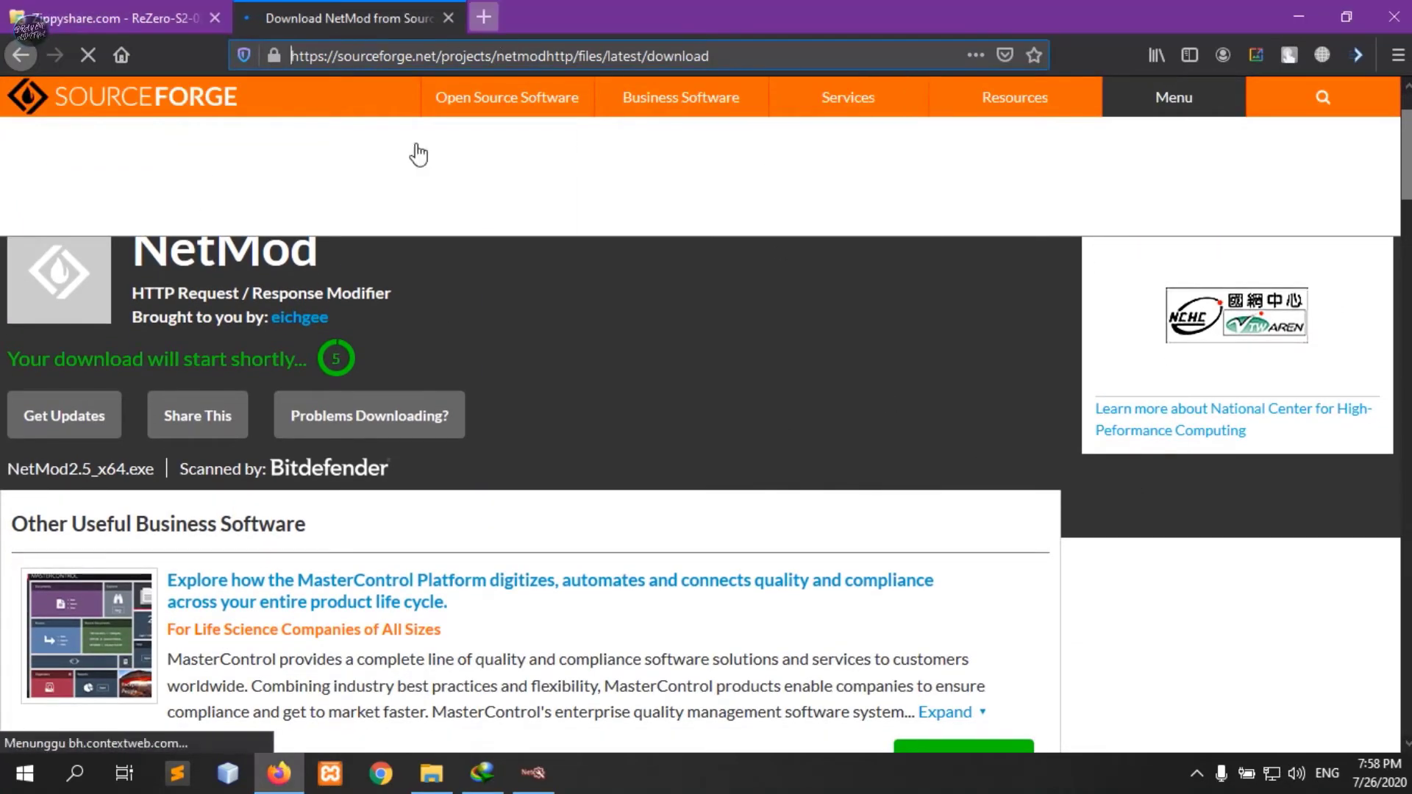
scroll(412, 151, "up", 2)
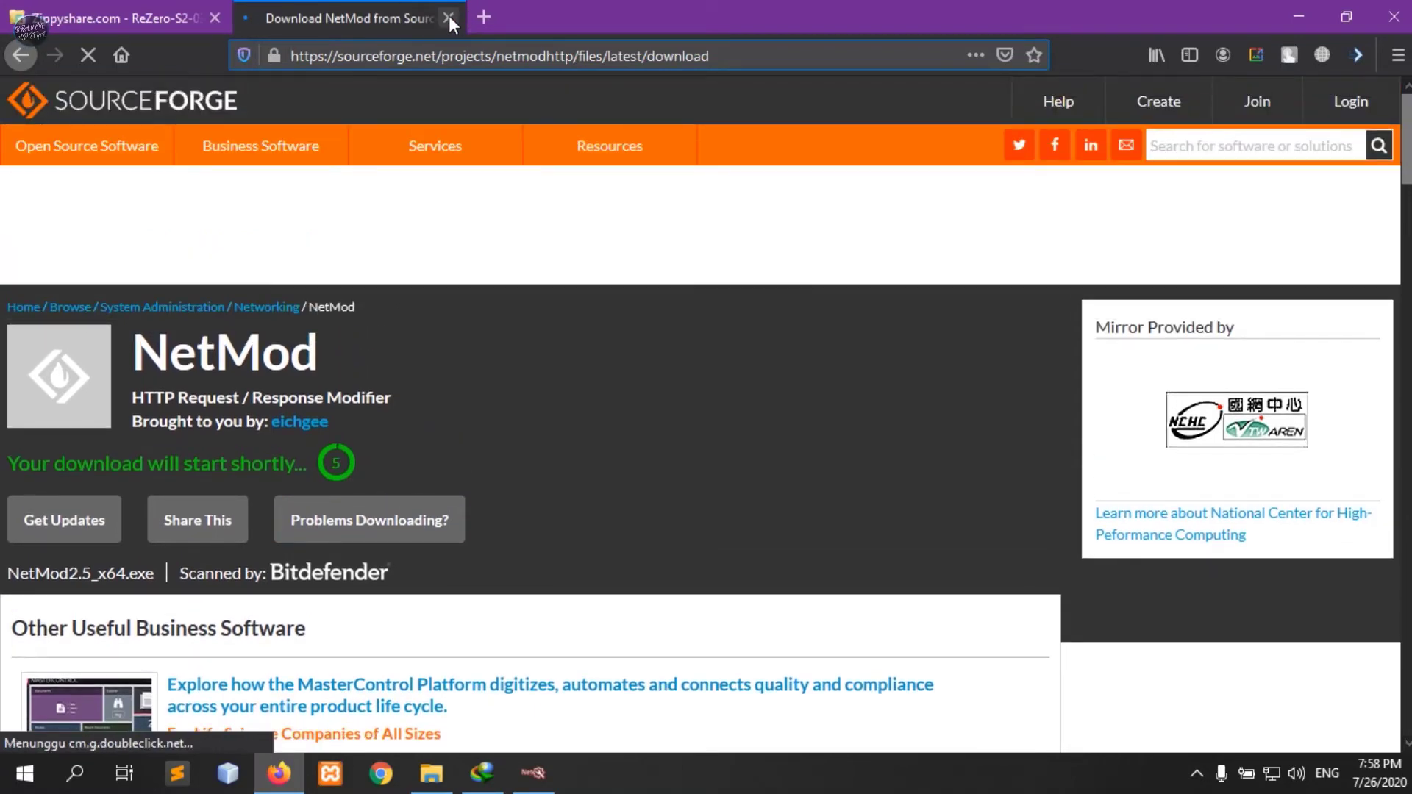
left_click(183, 2)
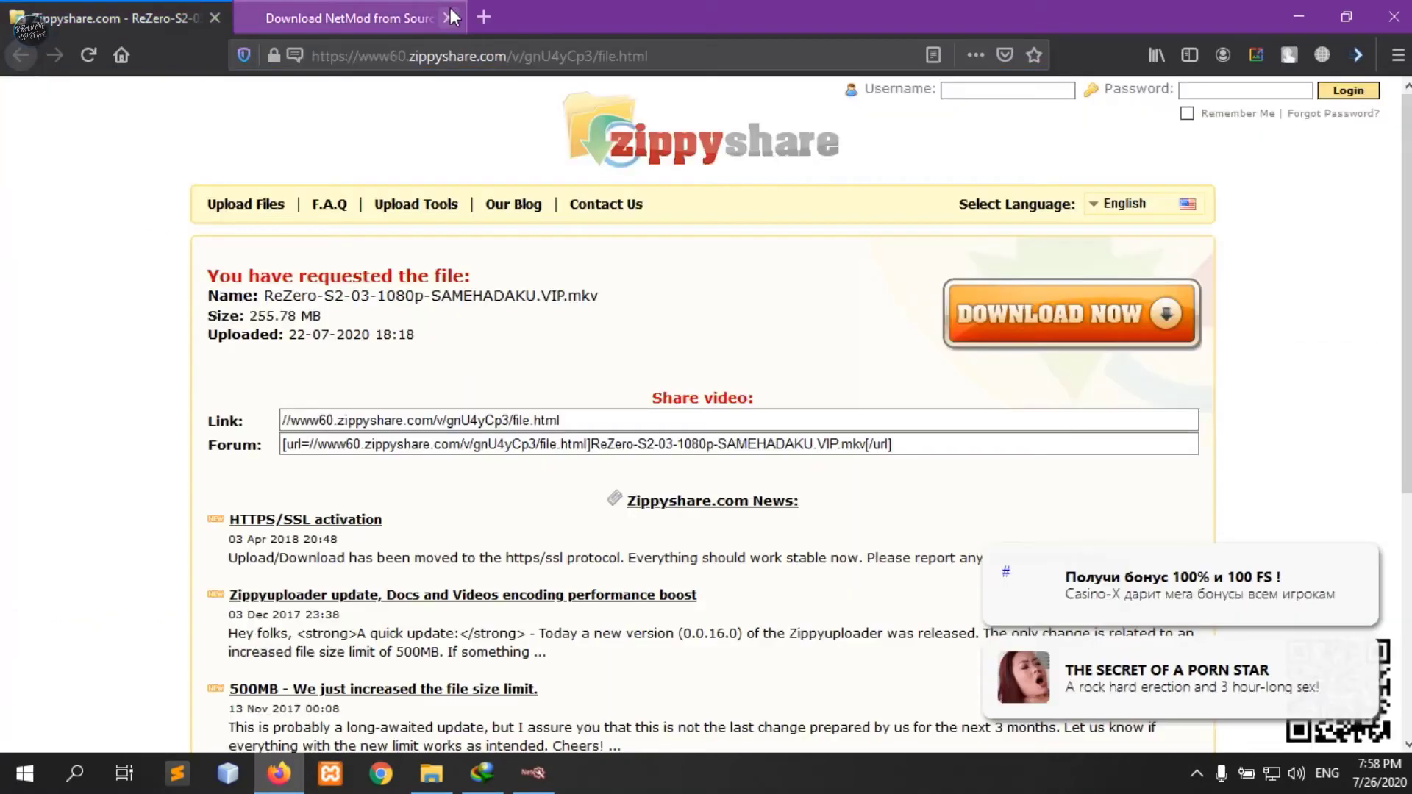
left_click(447, 18)
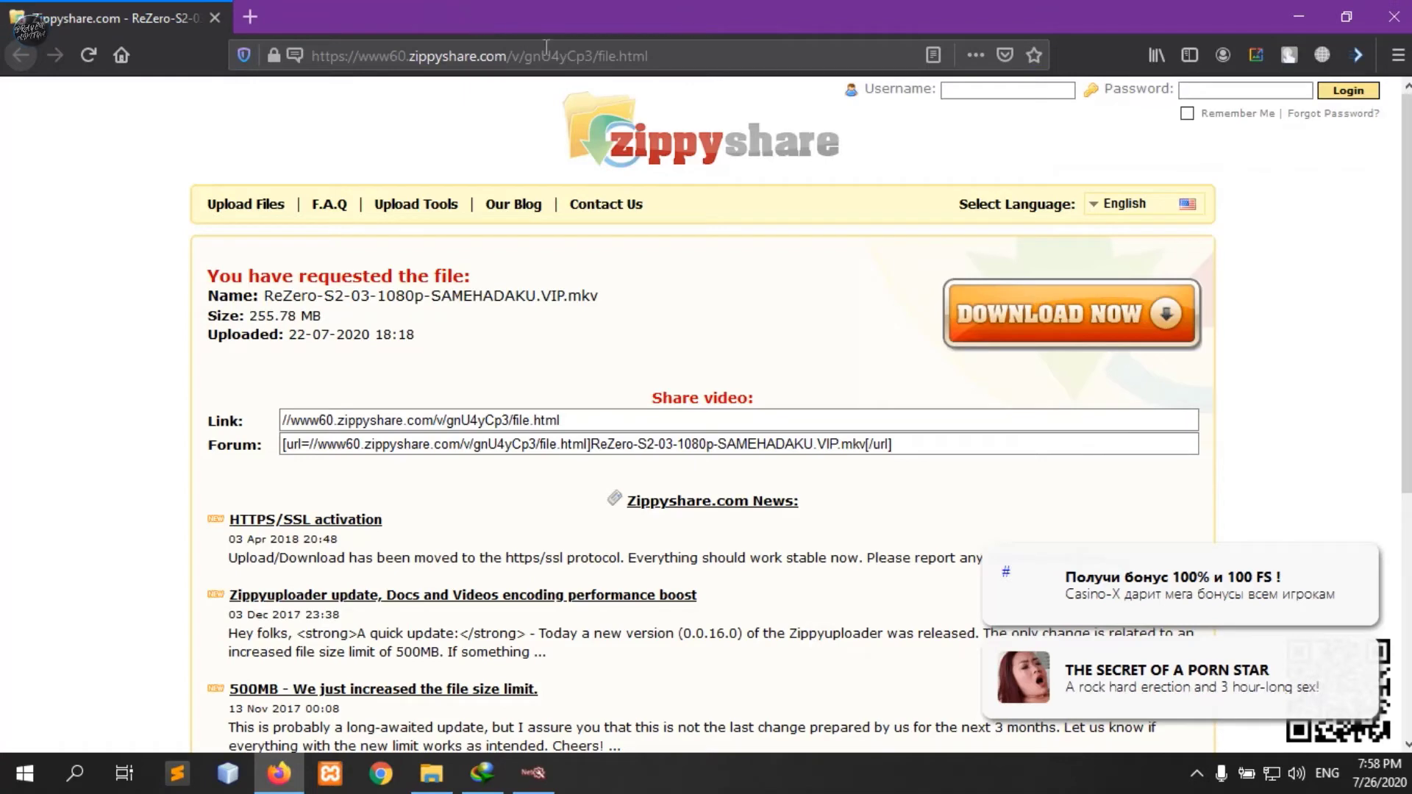
Step: Open the Zippyshare download link for ReZero-S2-03-1080p-SAMEHADAKU.VIP.mkv in a new tab, bring up NetMod, and start the download in Internet Download Manager
right_click(1005, 306)
left_click(1031, 324)
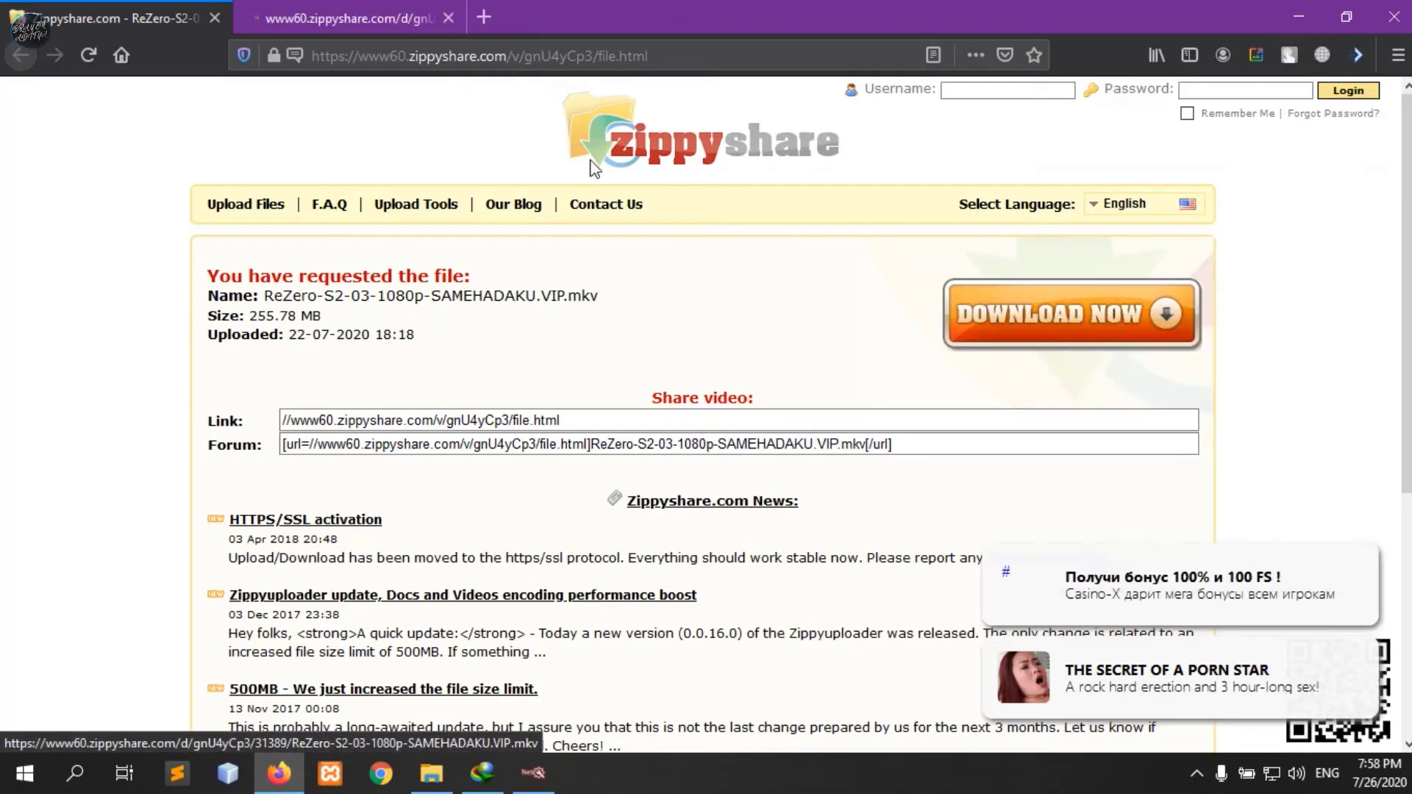
left_click(339, 11)
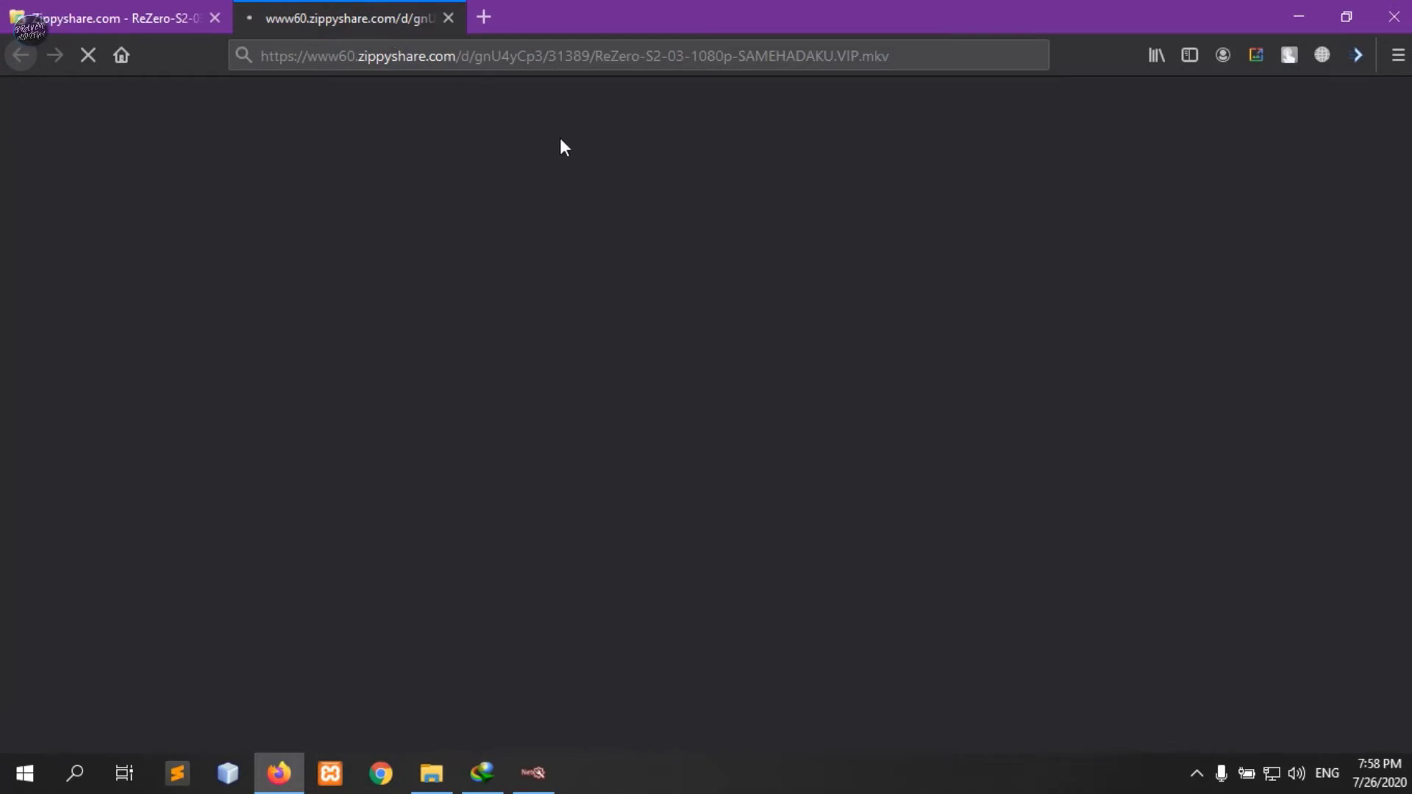
left_click(538, 771)
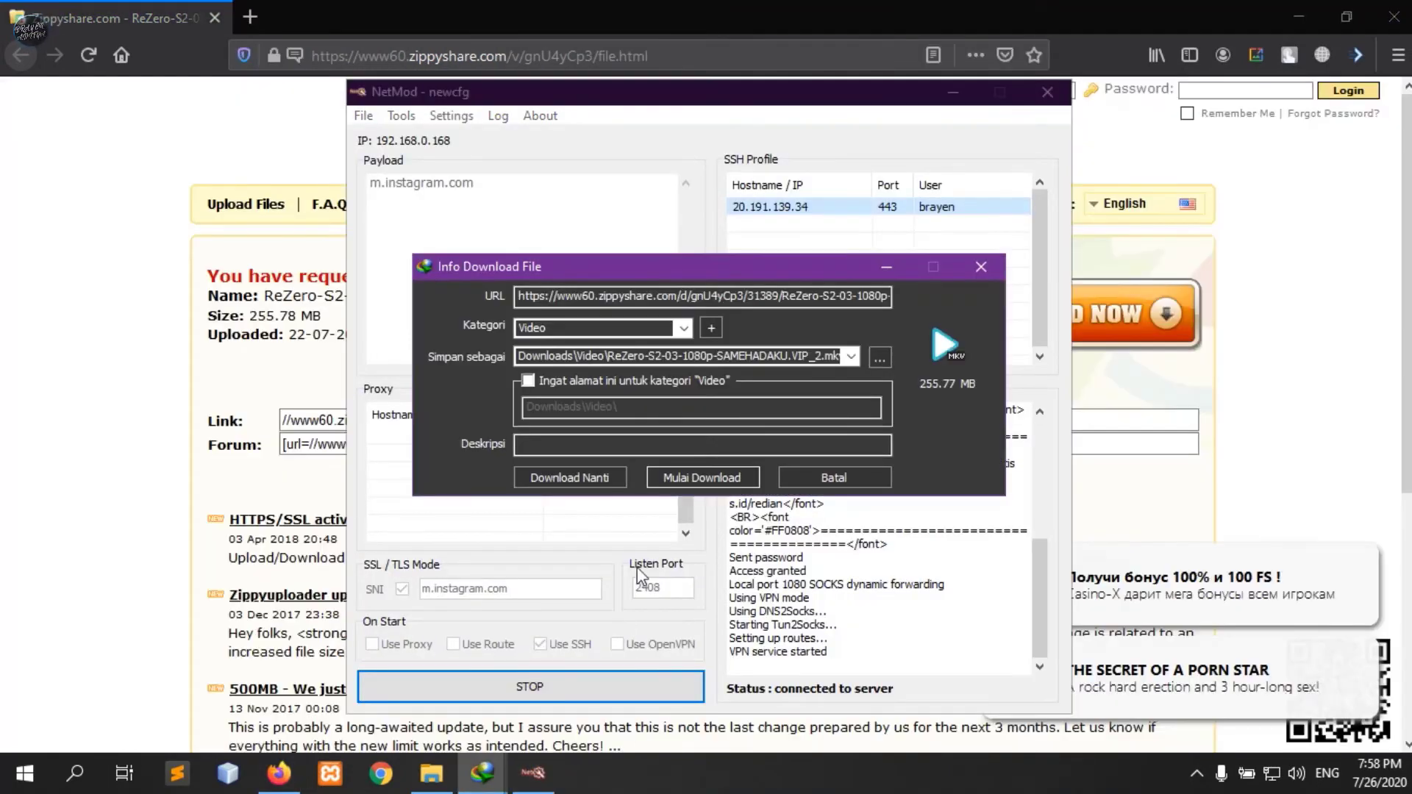
left_click(675, 477)
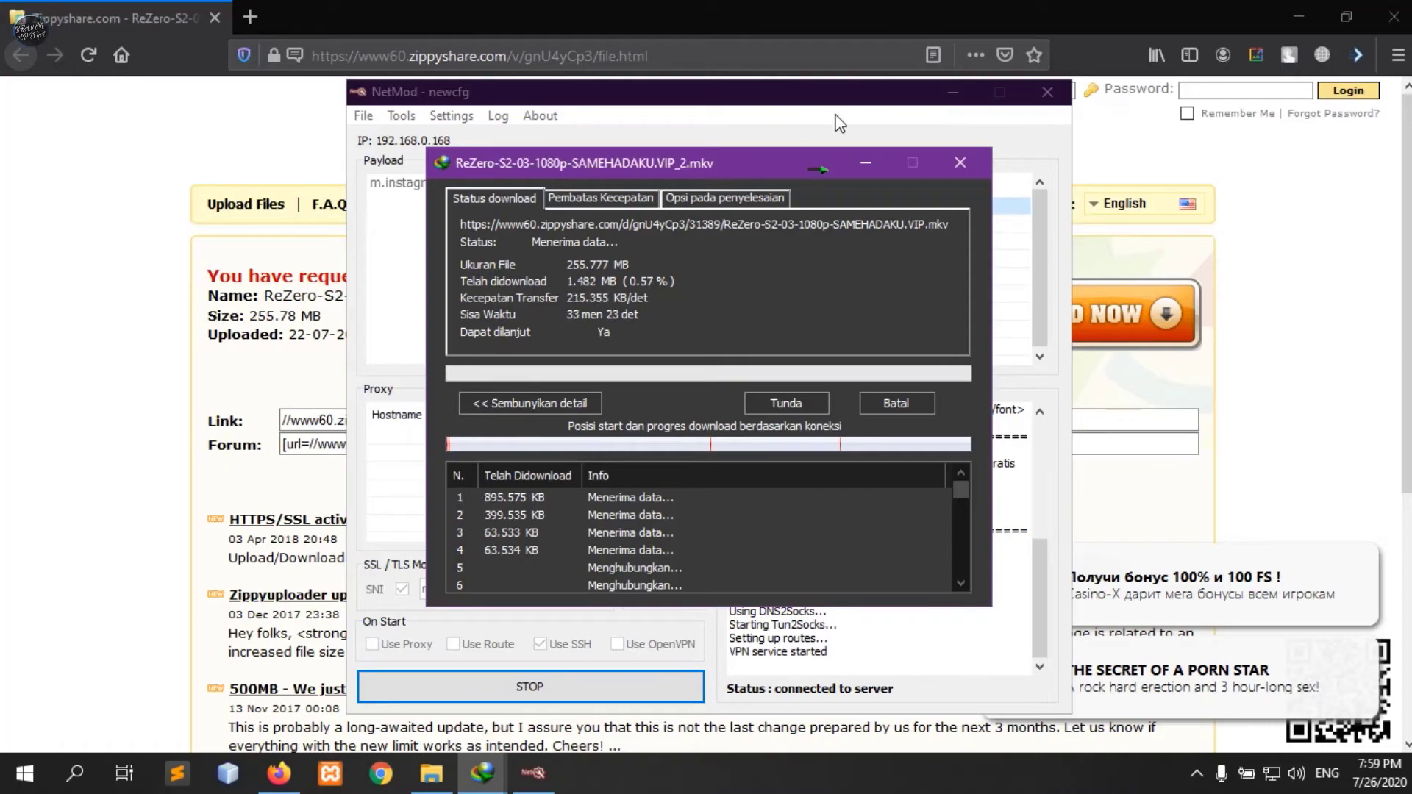
Step: Minimise NetMod and Firefox and examine the ReZero download's transfer speed, progress and individual connections
left_click(954, 93)
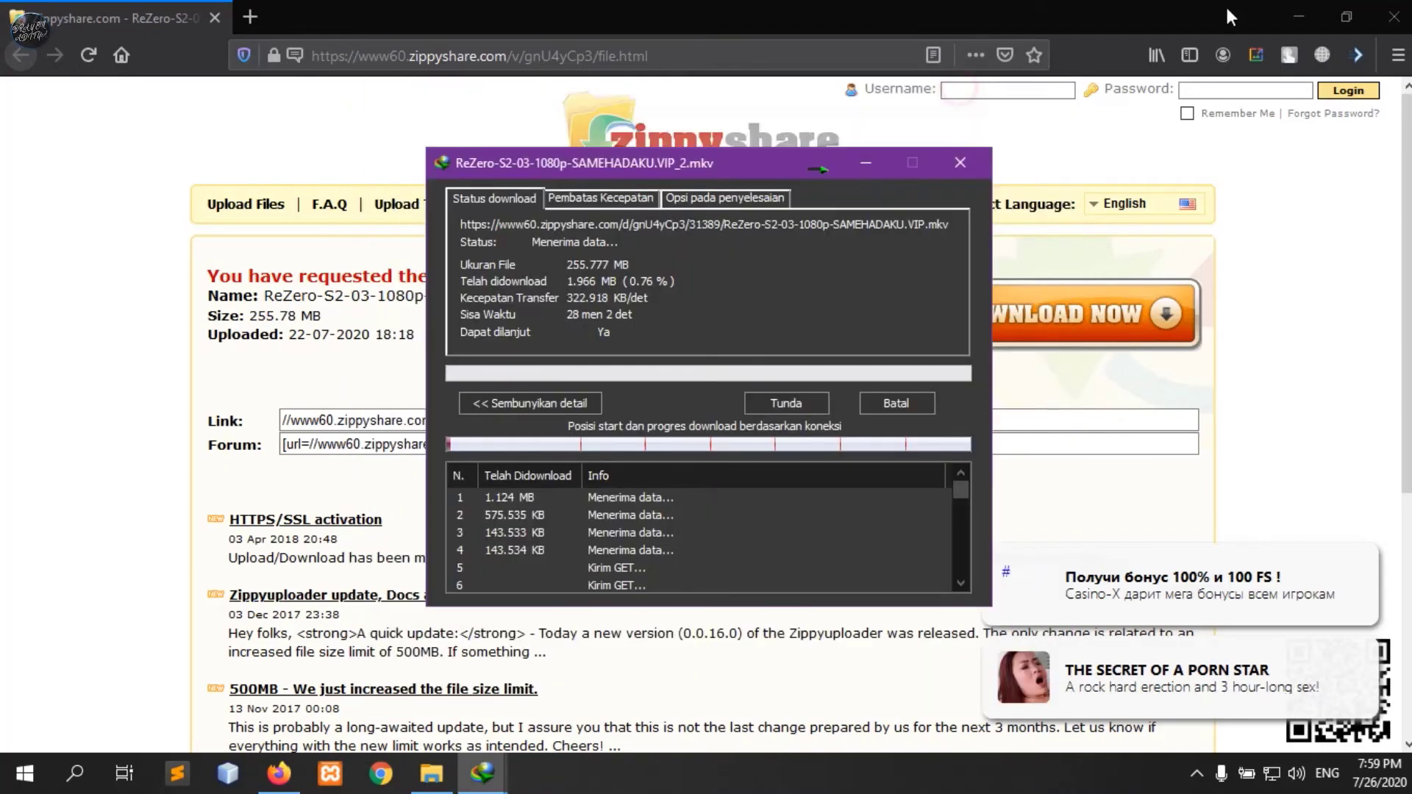
left_click(1297, 3)
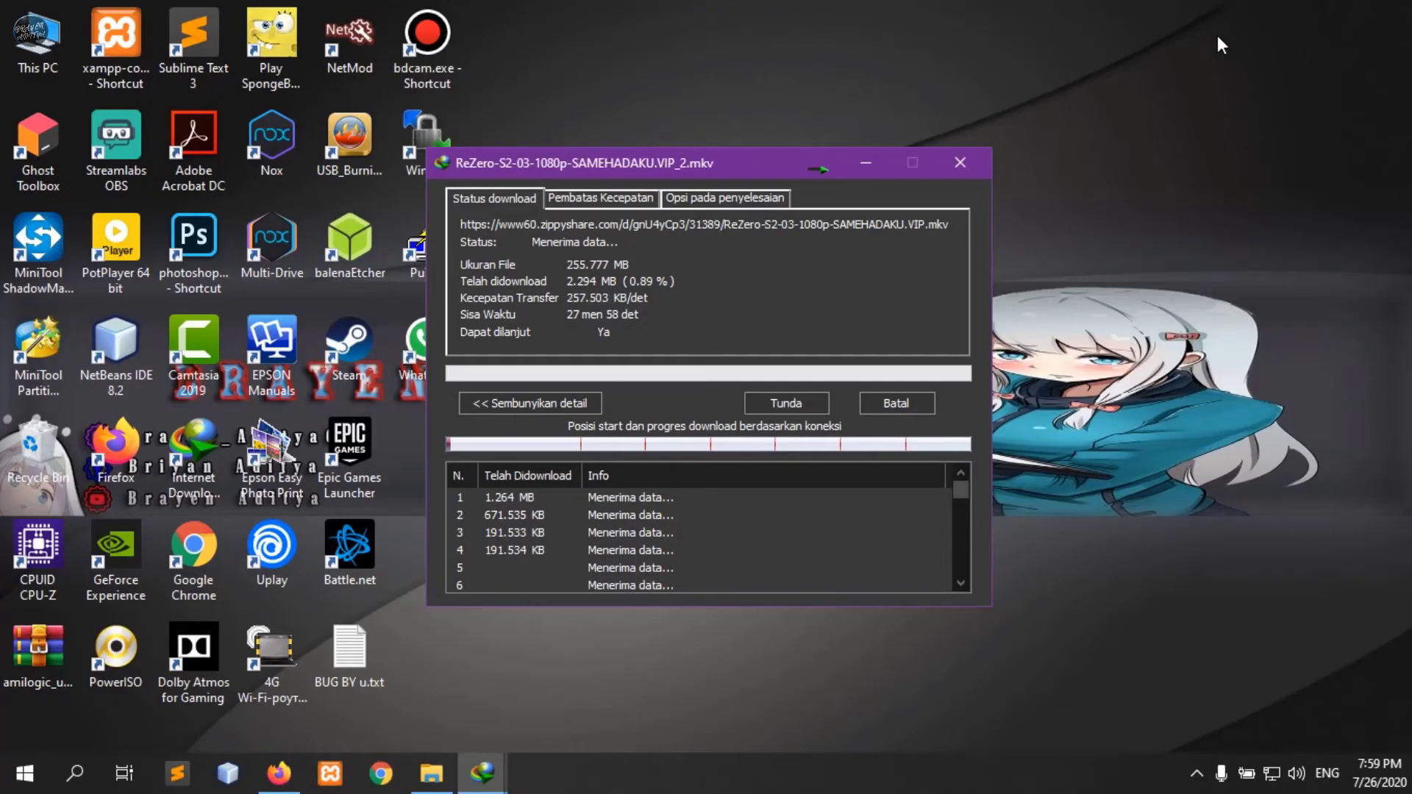
scroll(799, 515, "down", 1)
scroll(794, 507, "down", 1)
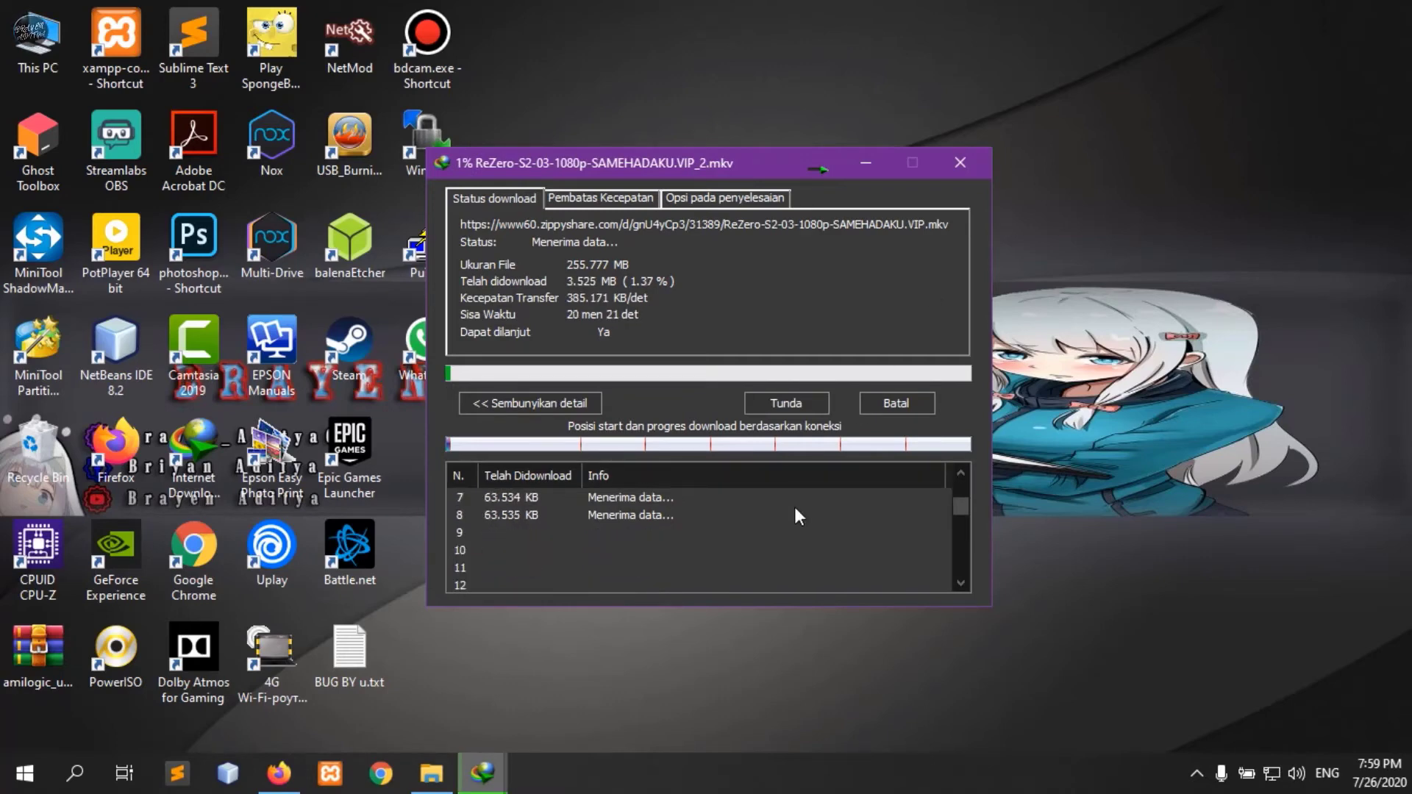
scroll(794, 506, "down", 4)
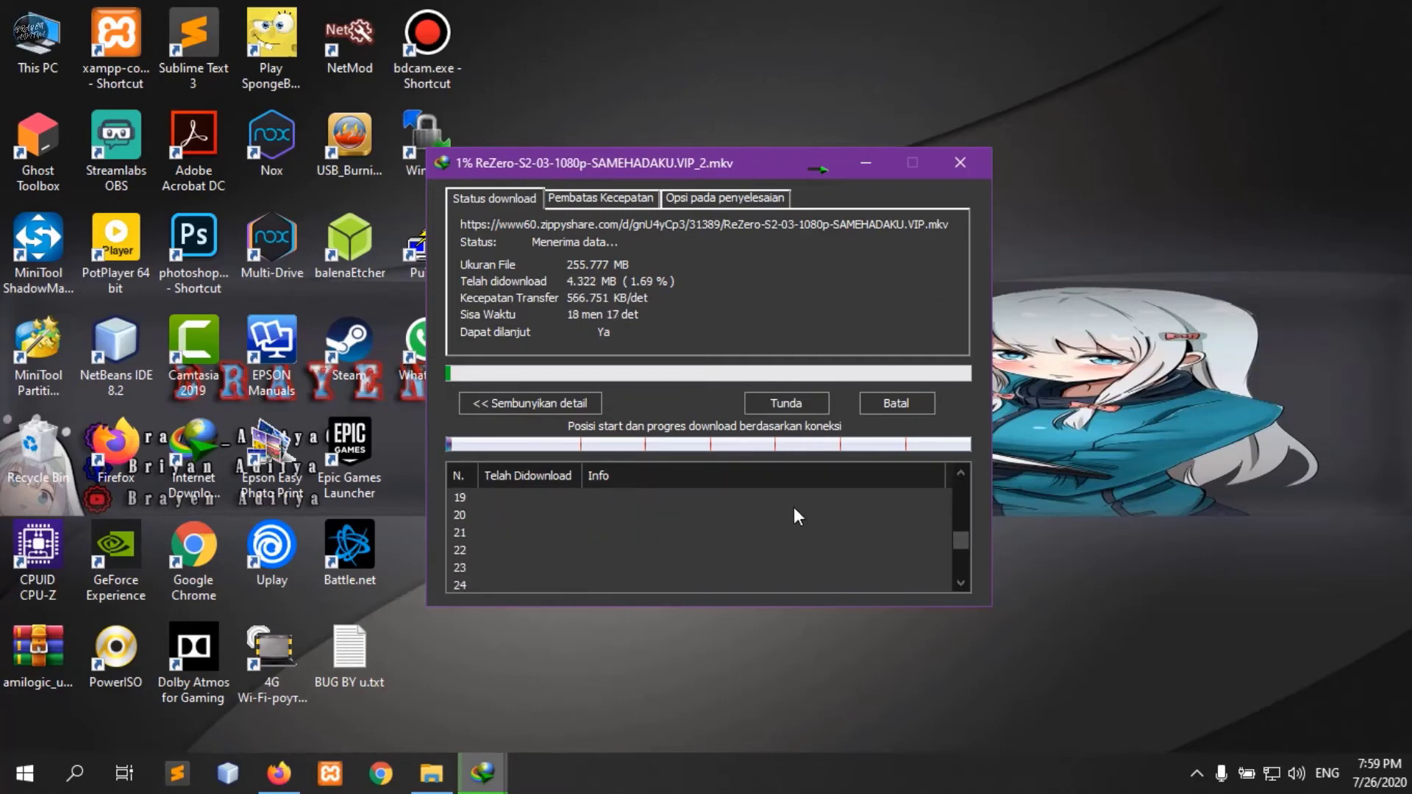
scroll(793, 506, "up", 6)
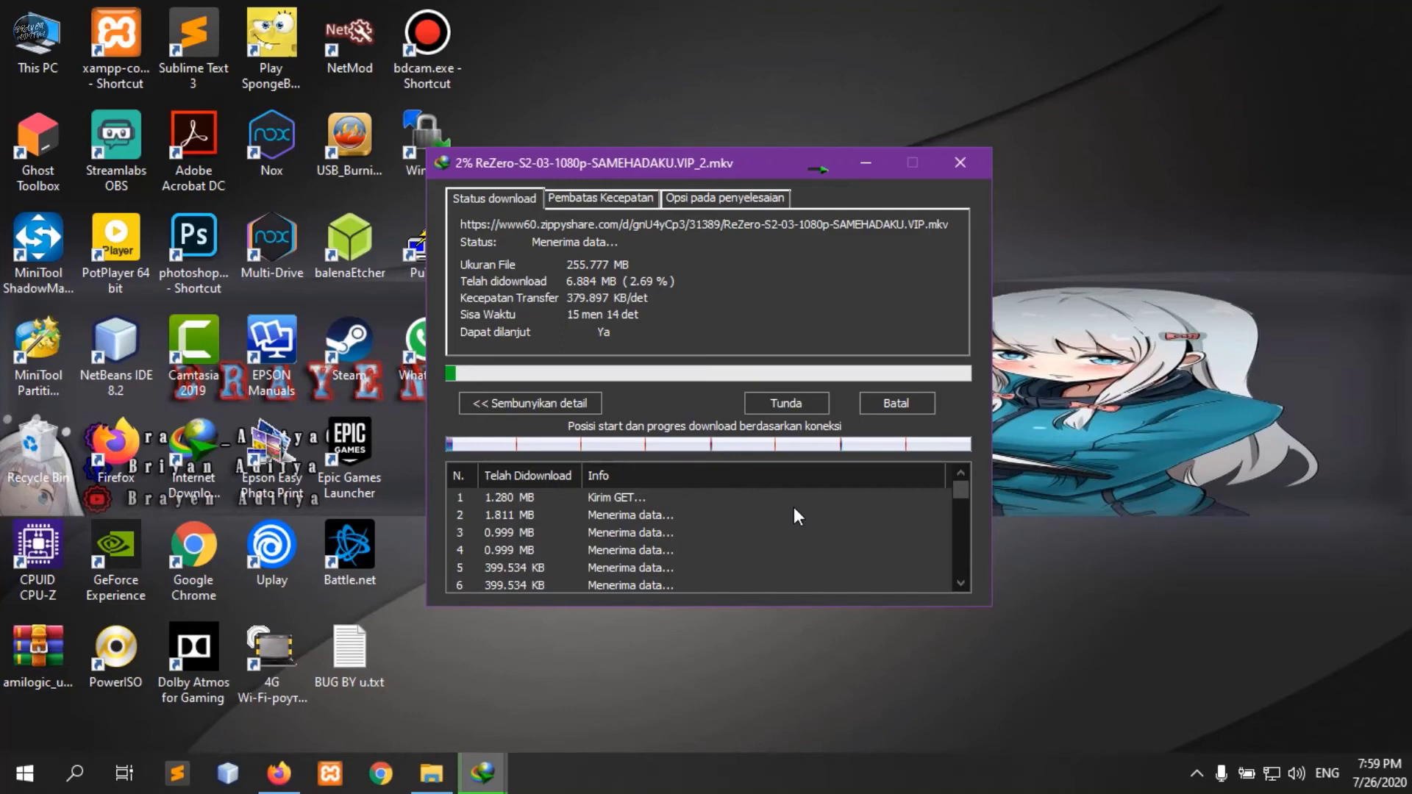
scroll(792, 507, "down", 2)
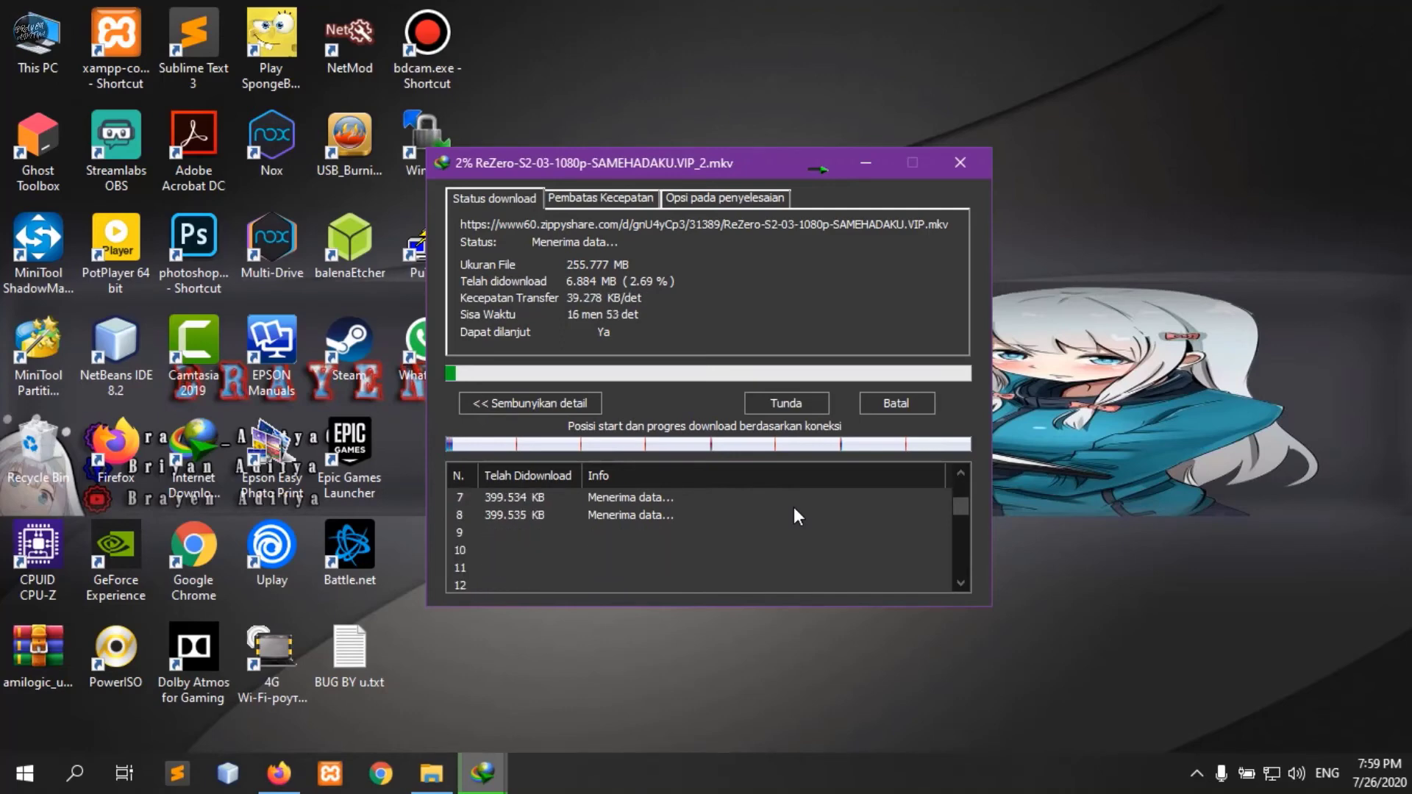
scroll(793, 507, "up", 2)
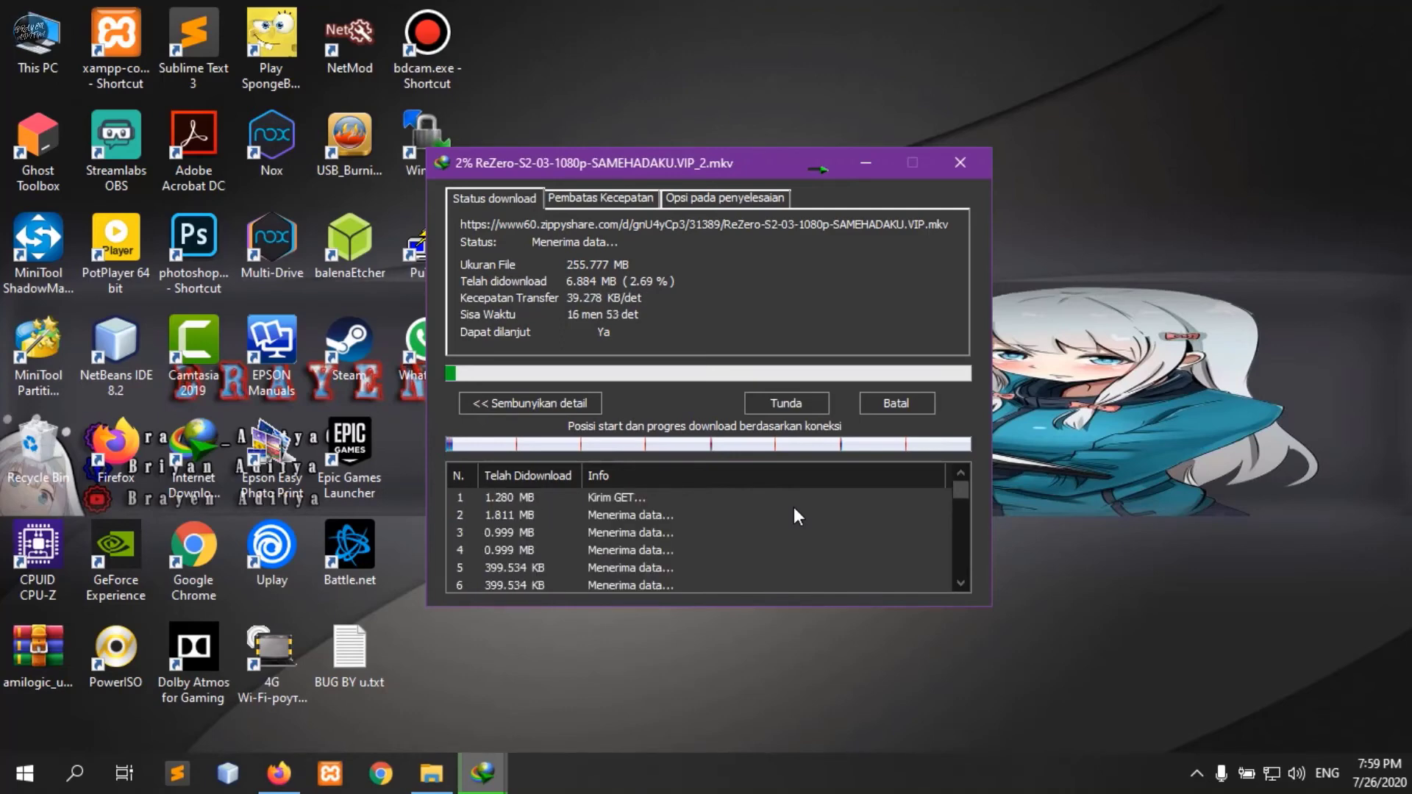
scroll(793, 506, "down", 1)
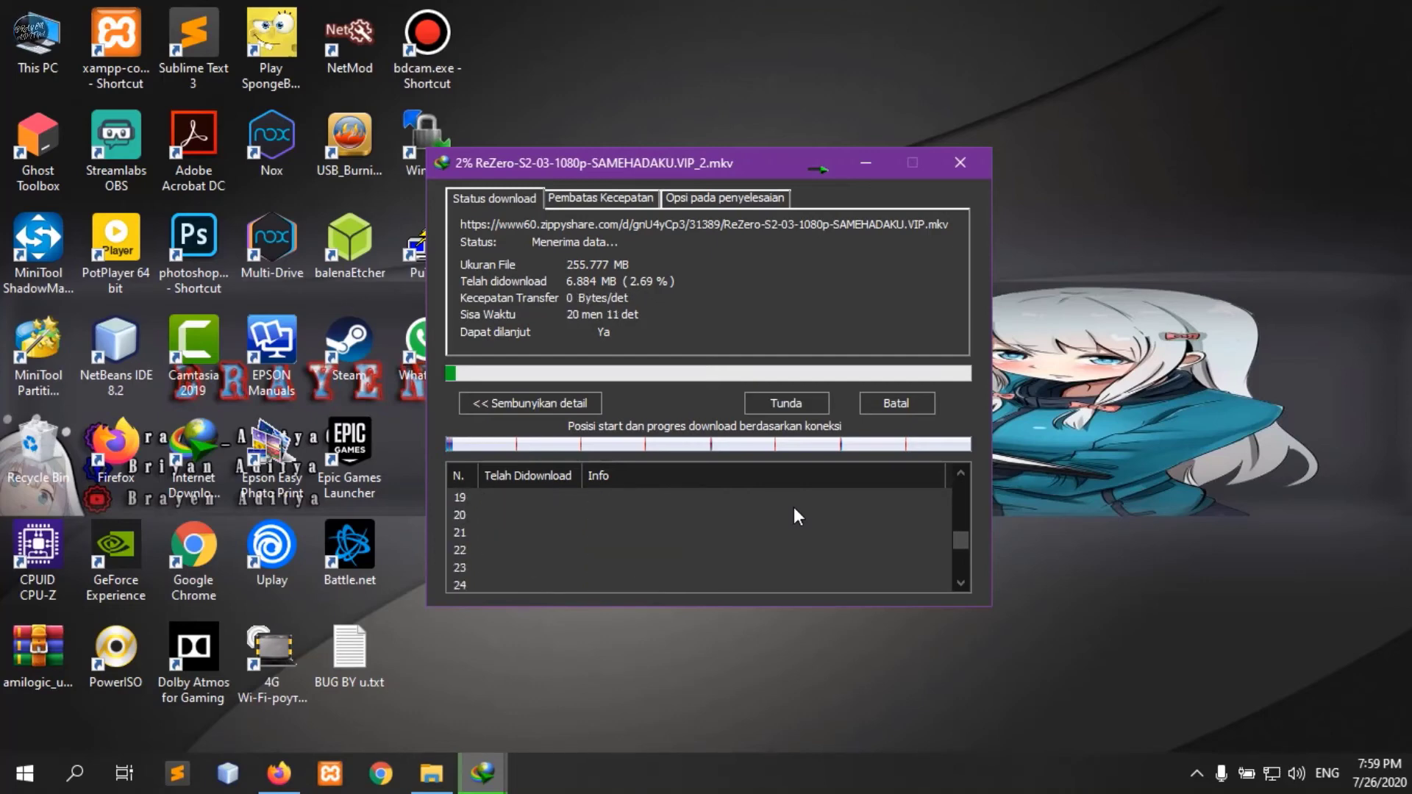
scroll(793, 506, "down", 1)
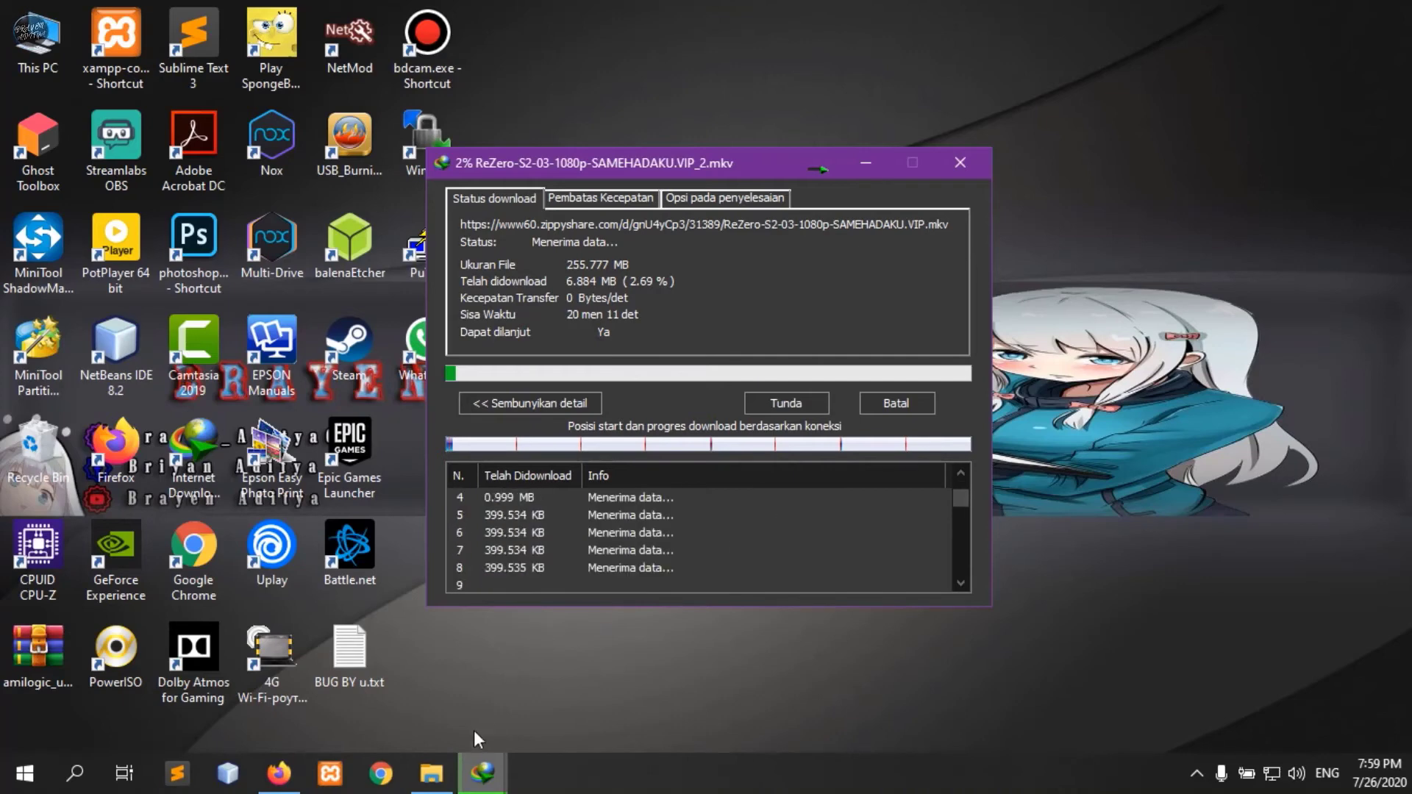
Step: Switch to Firefox, test the tunnel by opening YouTube in a new tab, and minimise the browser
left_click(278, 773)
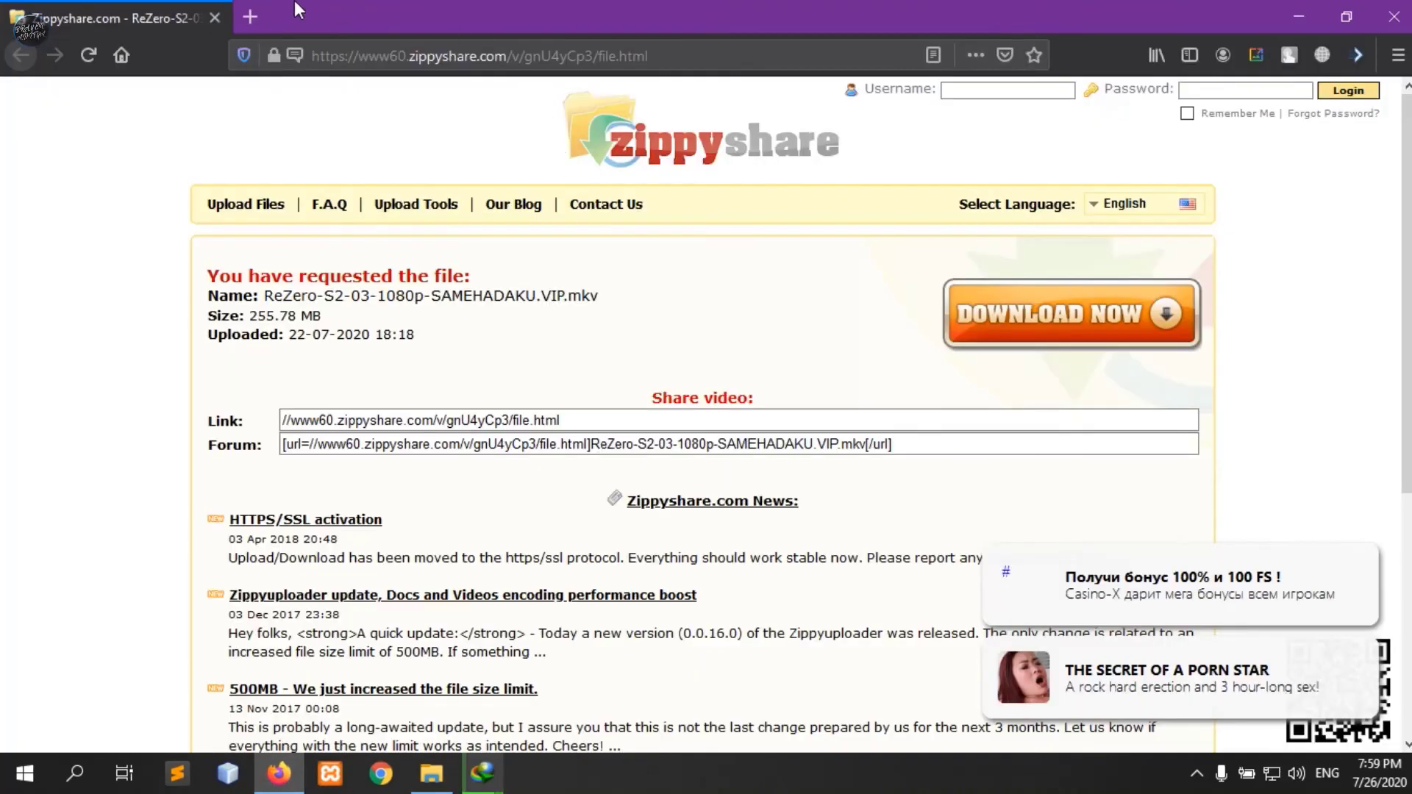
key("ctrl+t")
left_click(521, 294)
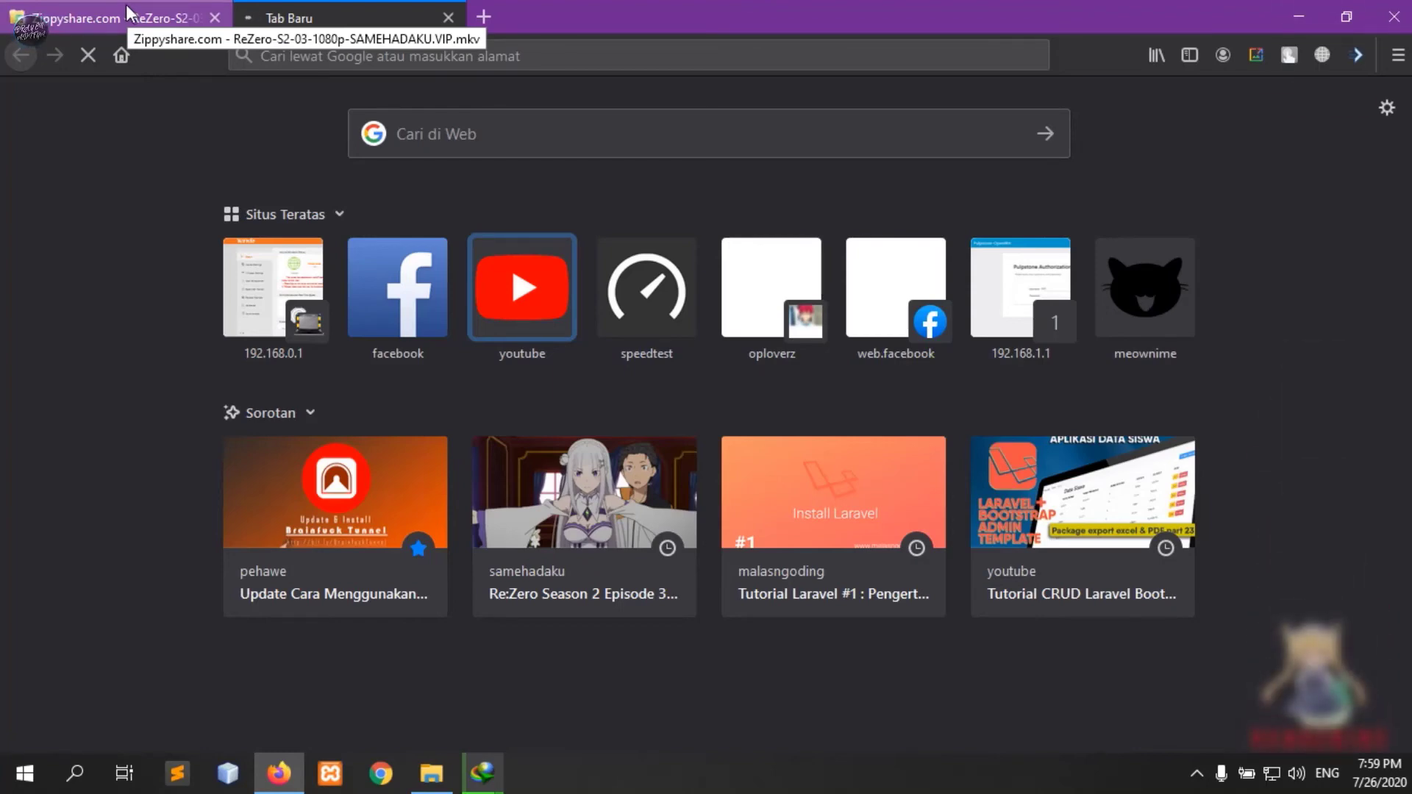
left_click(1293, 15)
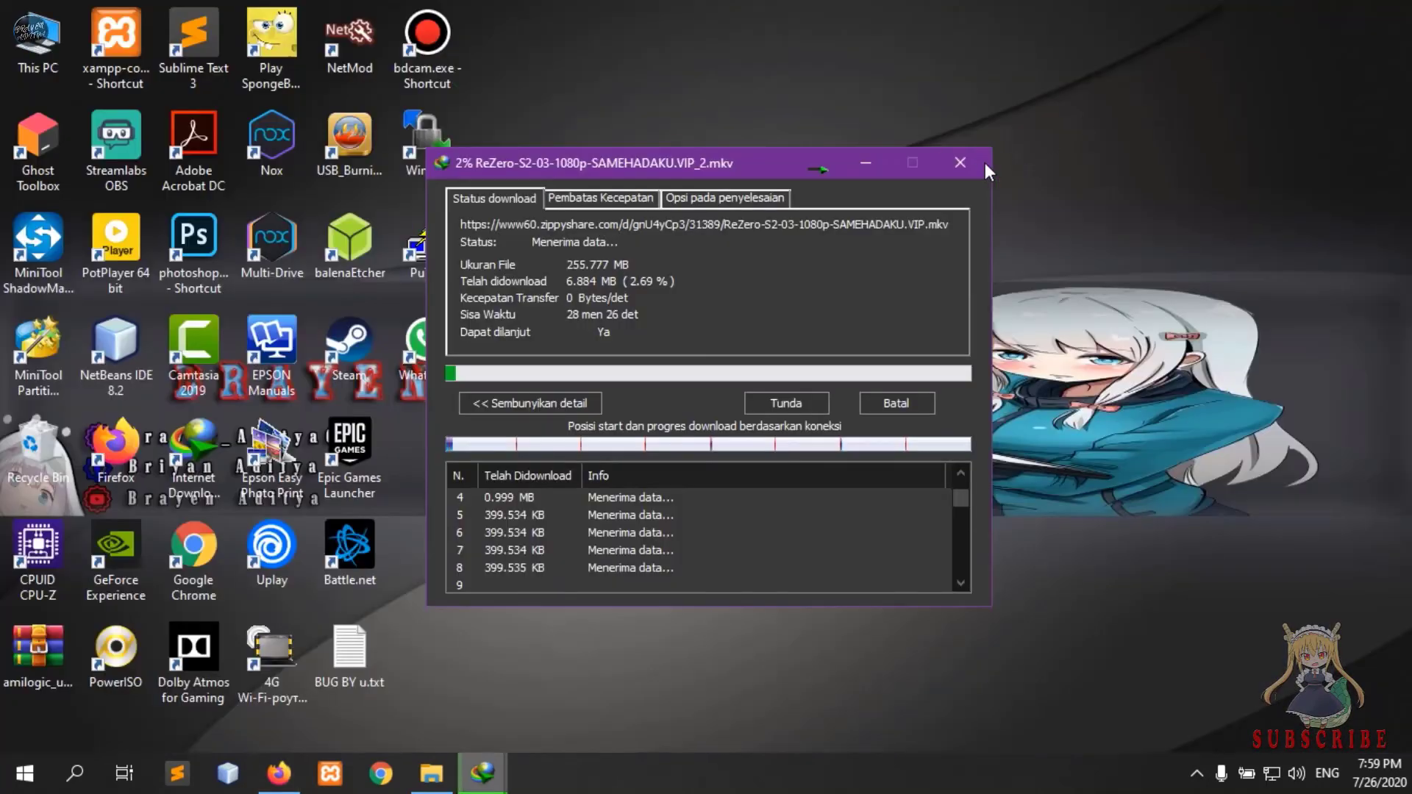
Step: Restore NetMod from the background, stop its services, and start the SSH connection again
left_click(493, 769)
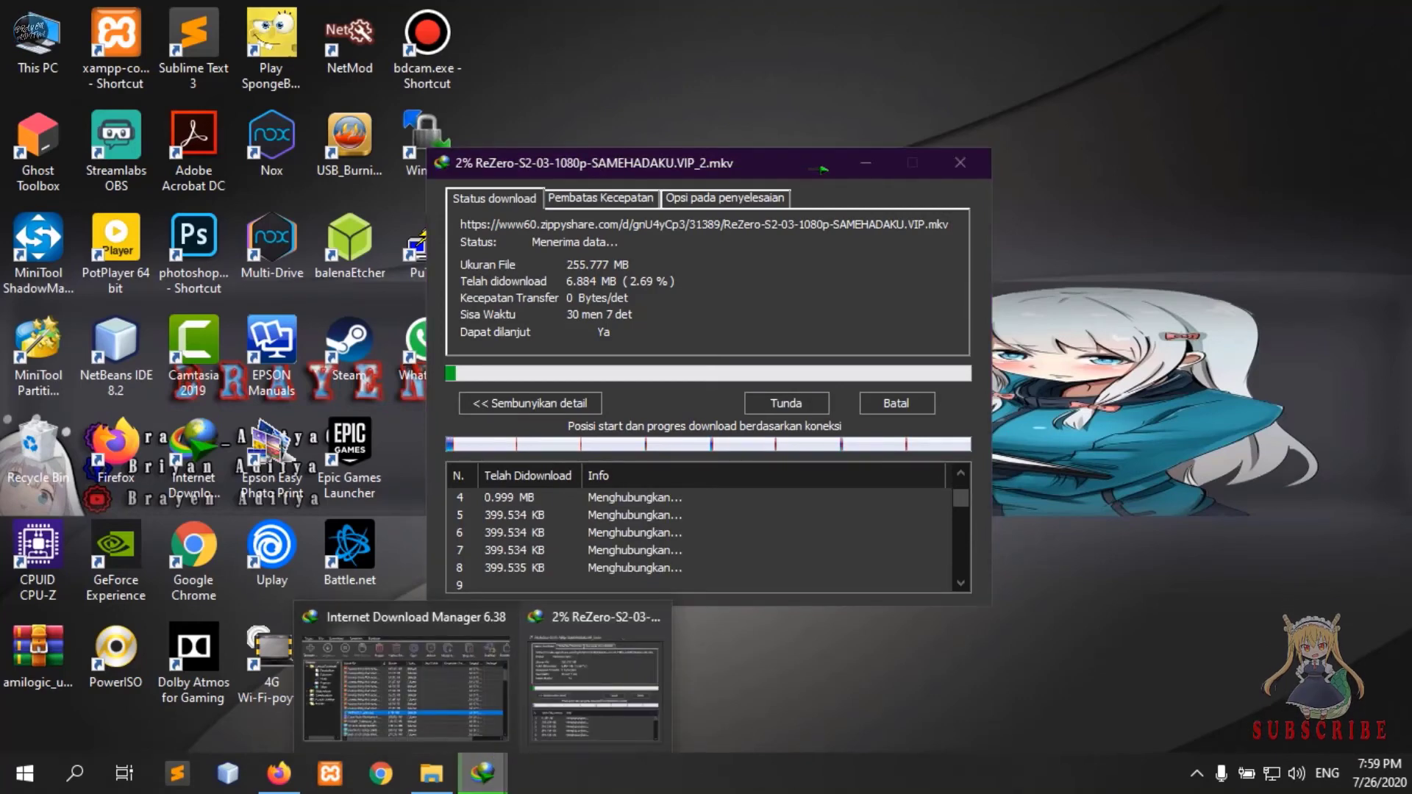
left_click(1193, 773)
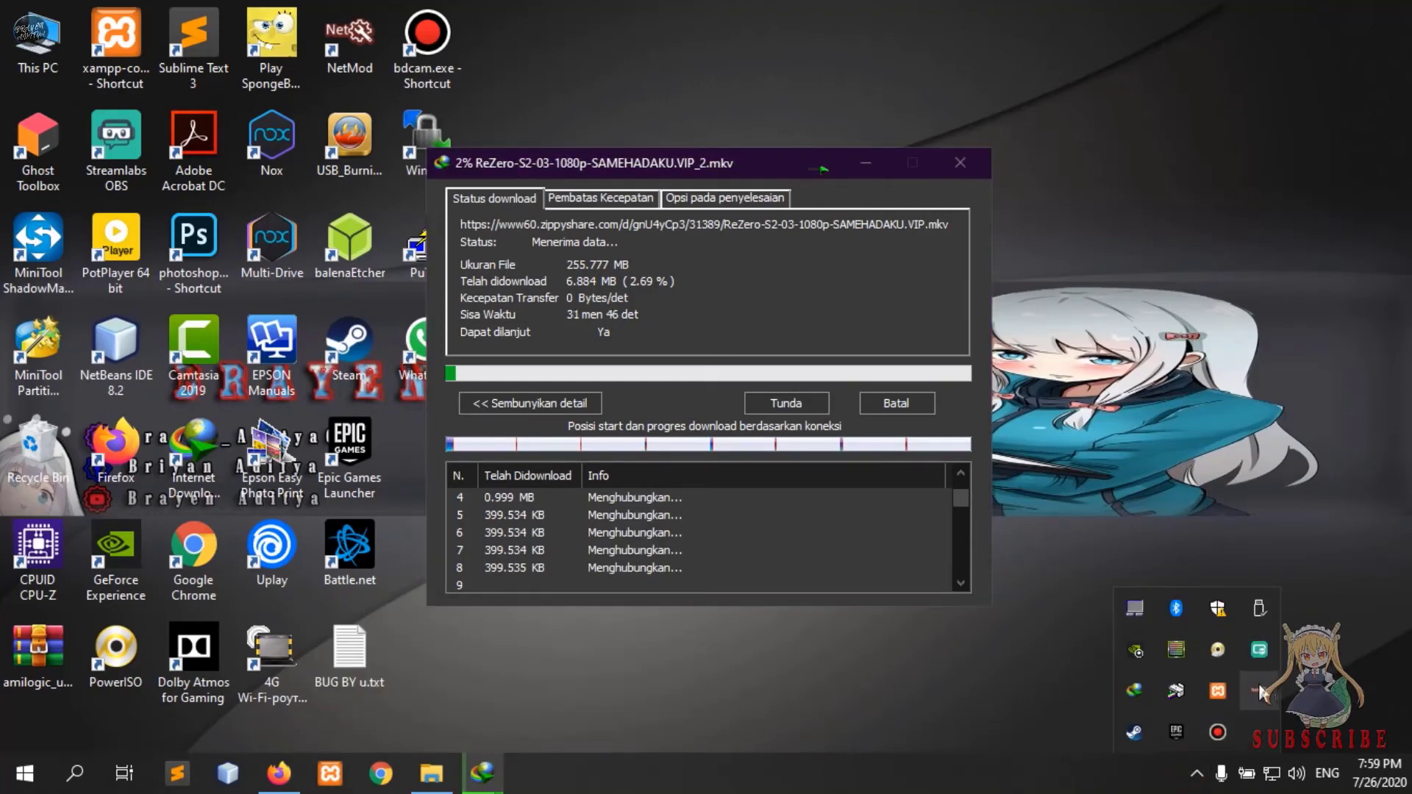
left_click(1259, 690)
left_click(647, 695)
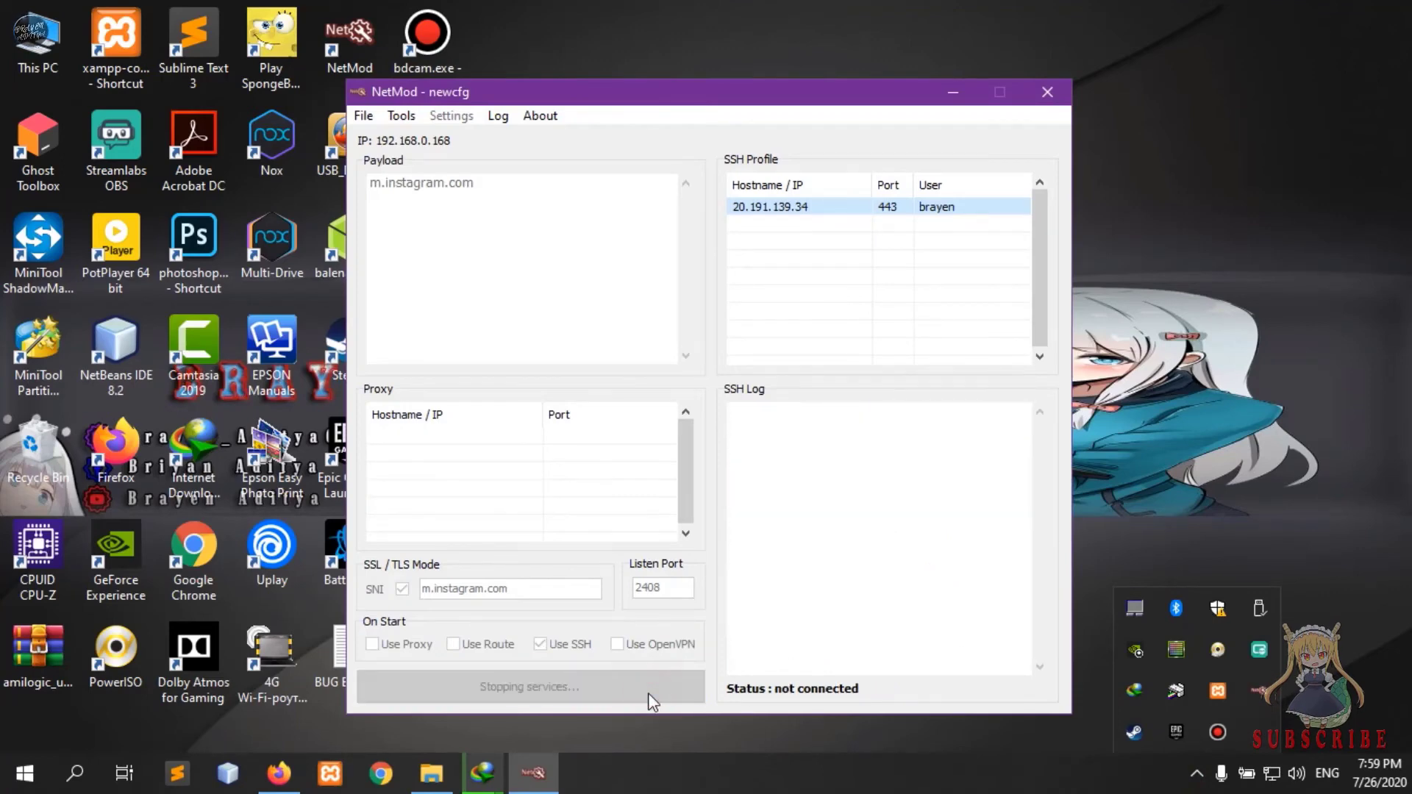
left_click(587, 688)
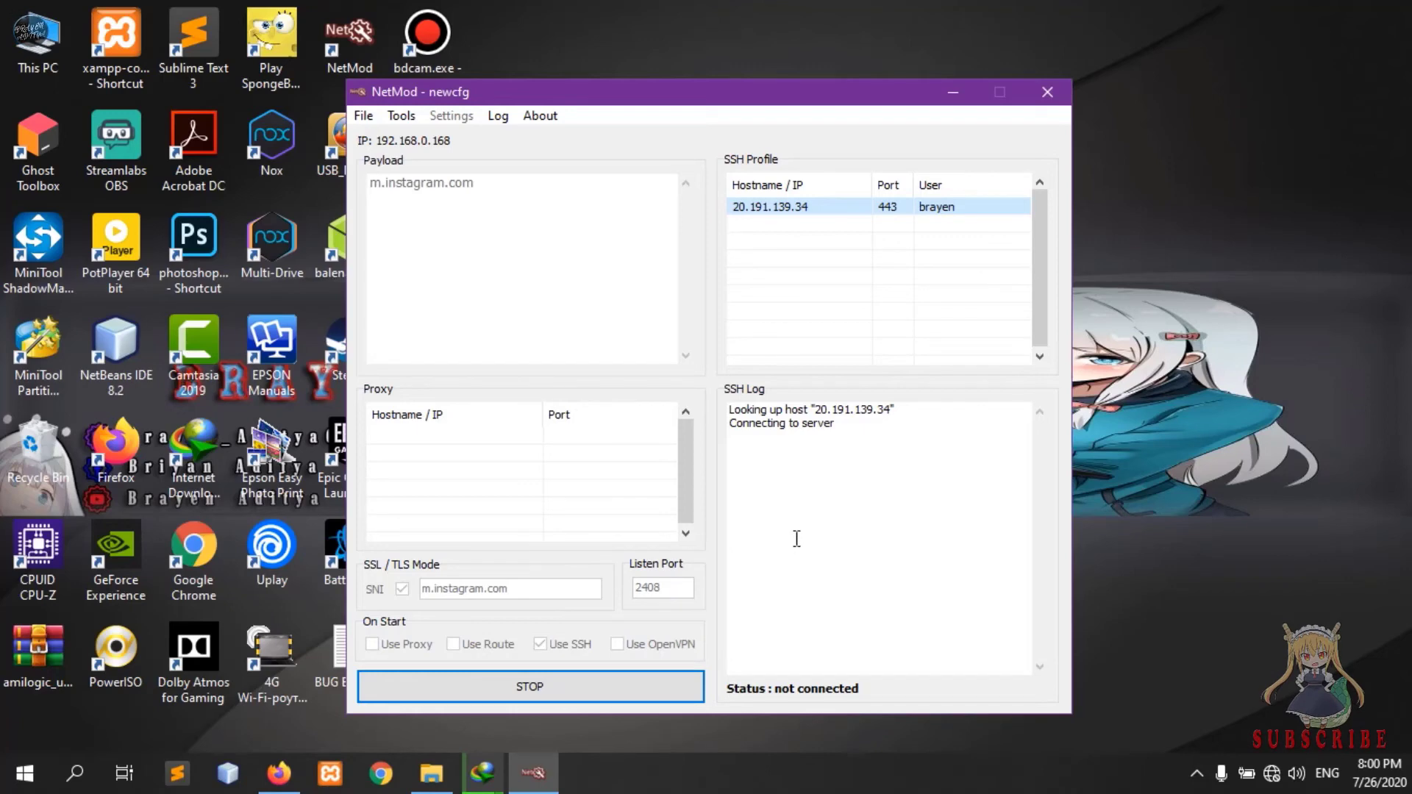
Step: Cancel the ReZero download from its progress window and stop the NetMod connection attempt
left_click(481, 773)
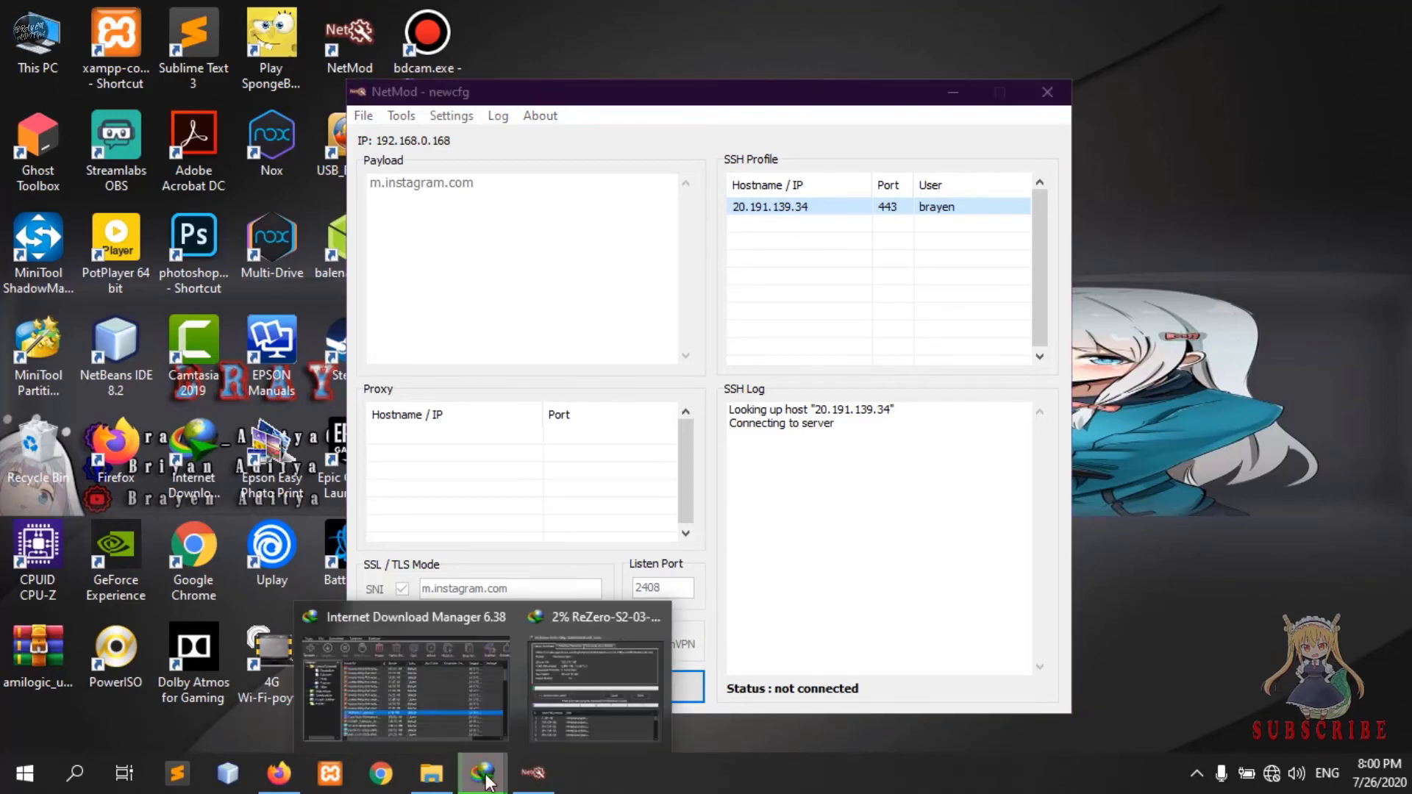
left_click(576, 694)
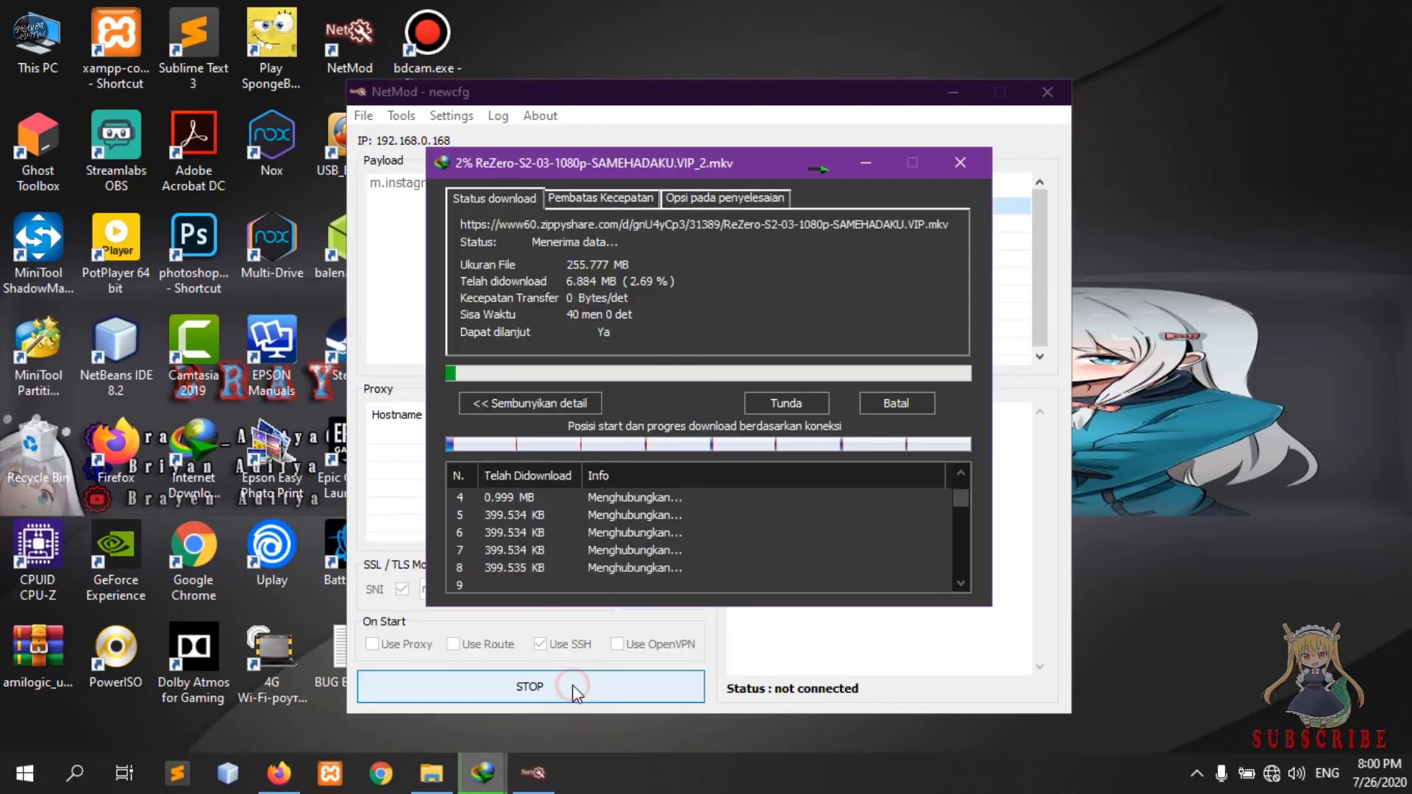
left_click(894, 404)
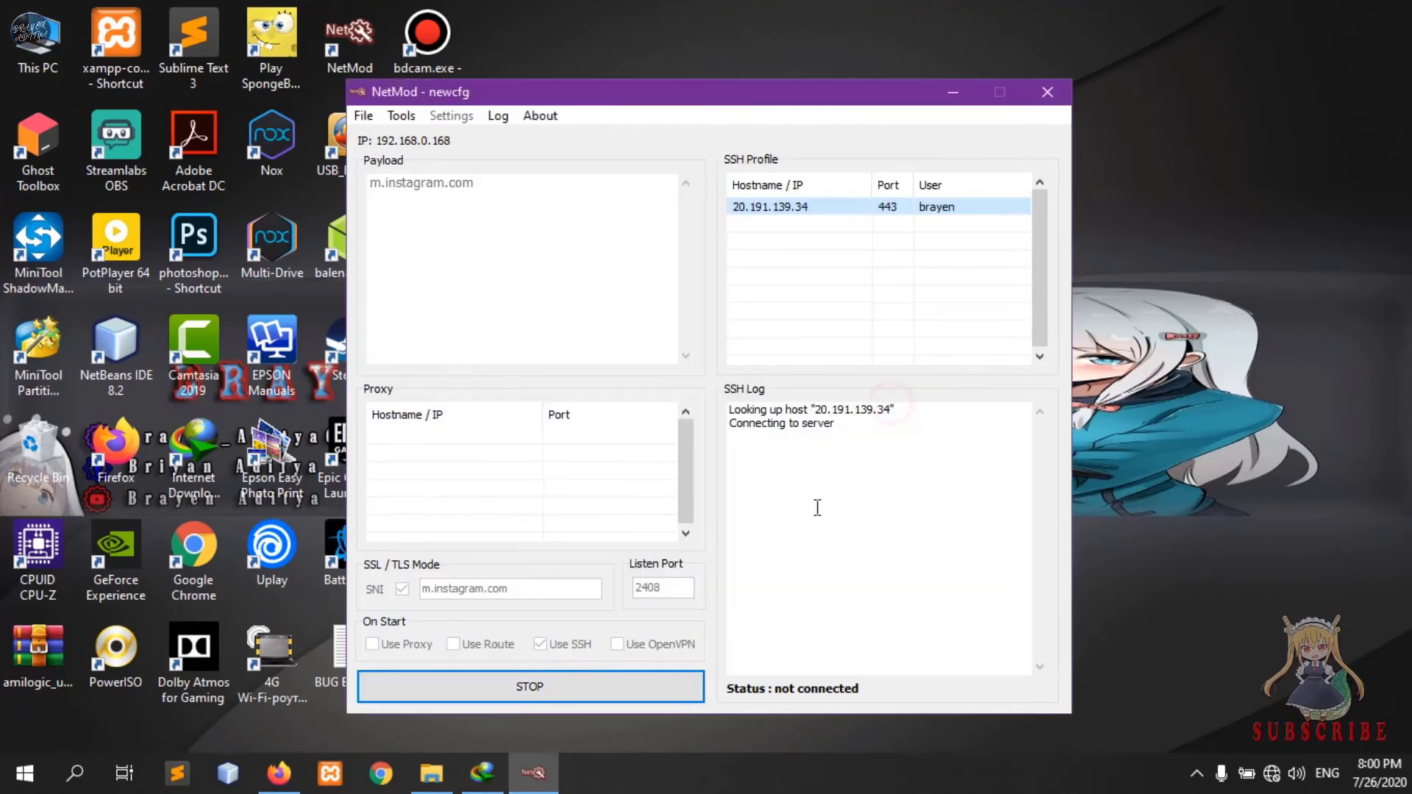
left_click(620, 677)
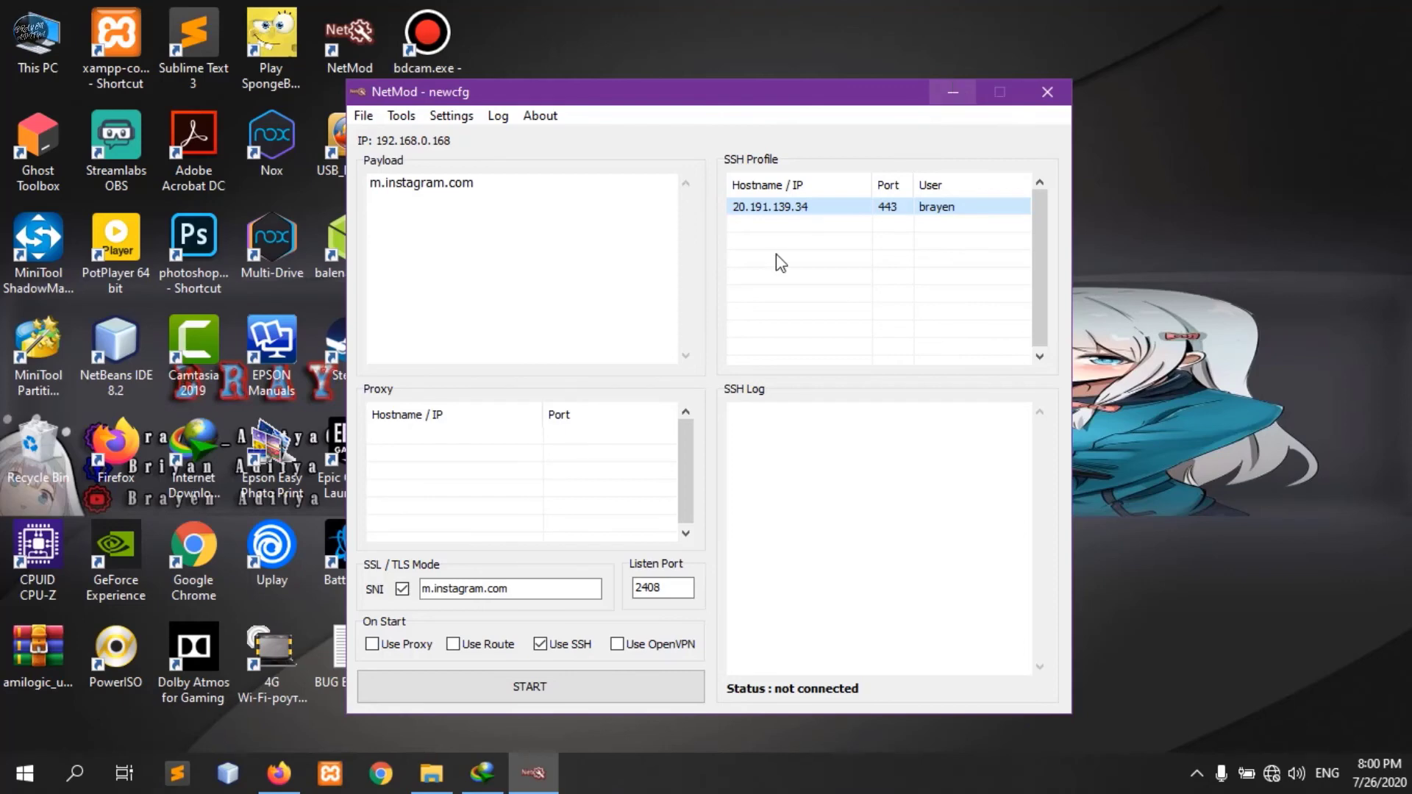
Step: Delete the unfinished ReZero-S2-03-1080p entry from Internet Download Manager's list, confirm the removal, and minimise its window
left_click(491, 776)
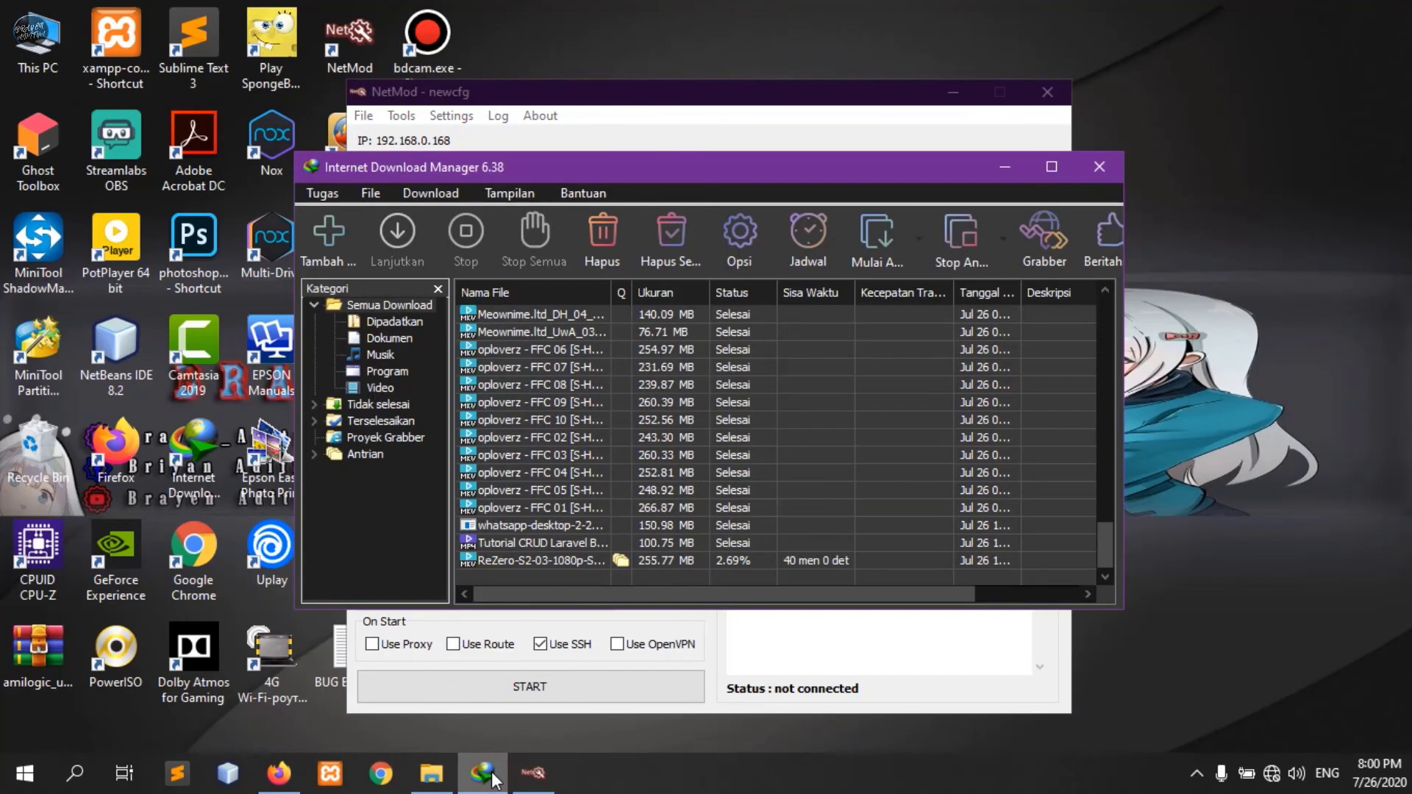
left_click(738, 561)
right_click(739, 561)
left_click(811, 424)
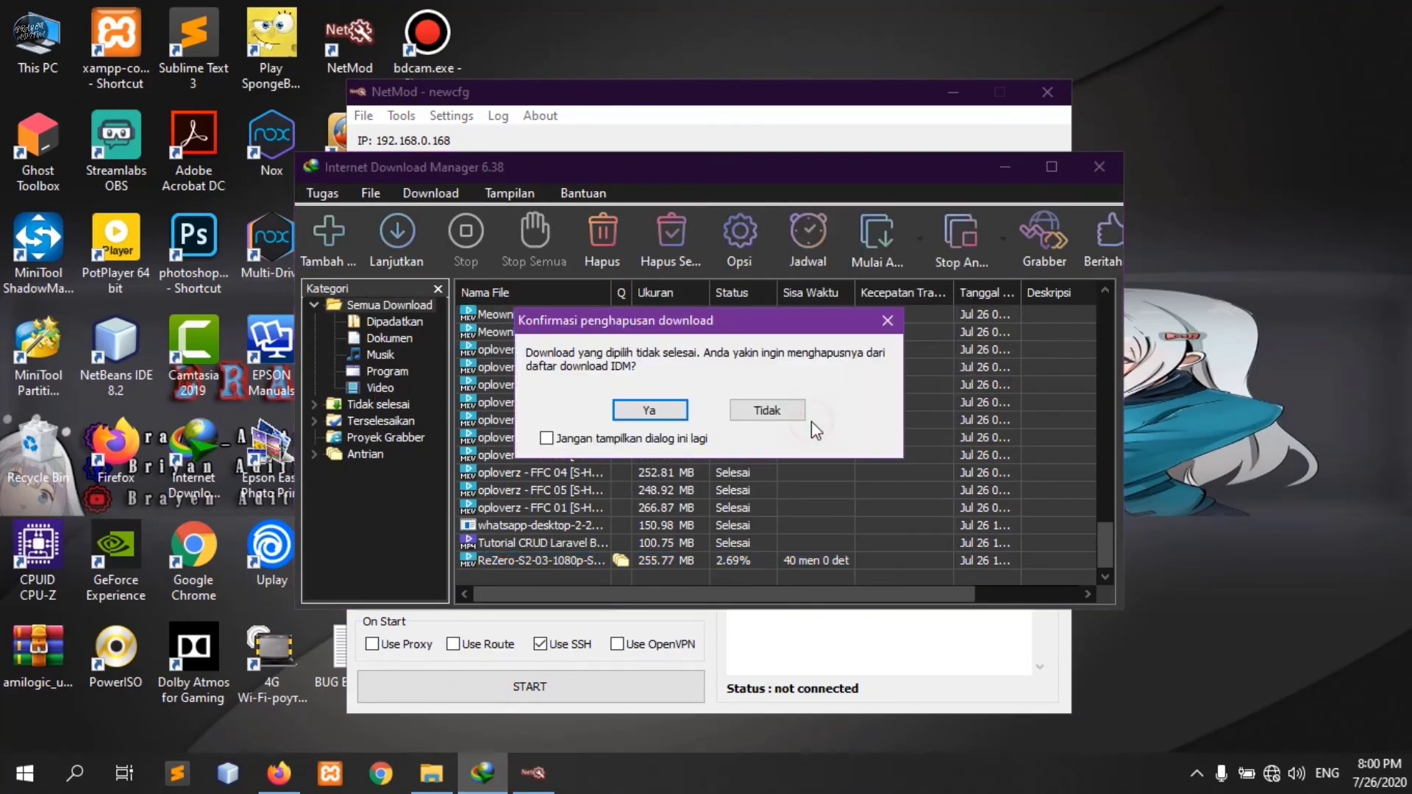
left_click(661, 406)
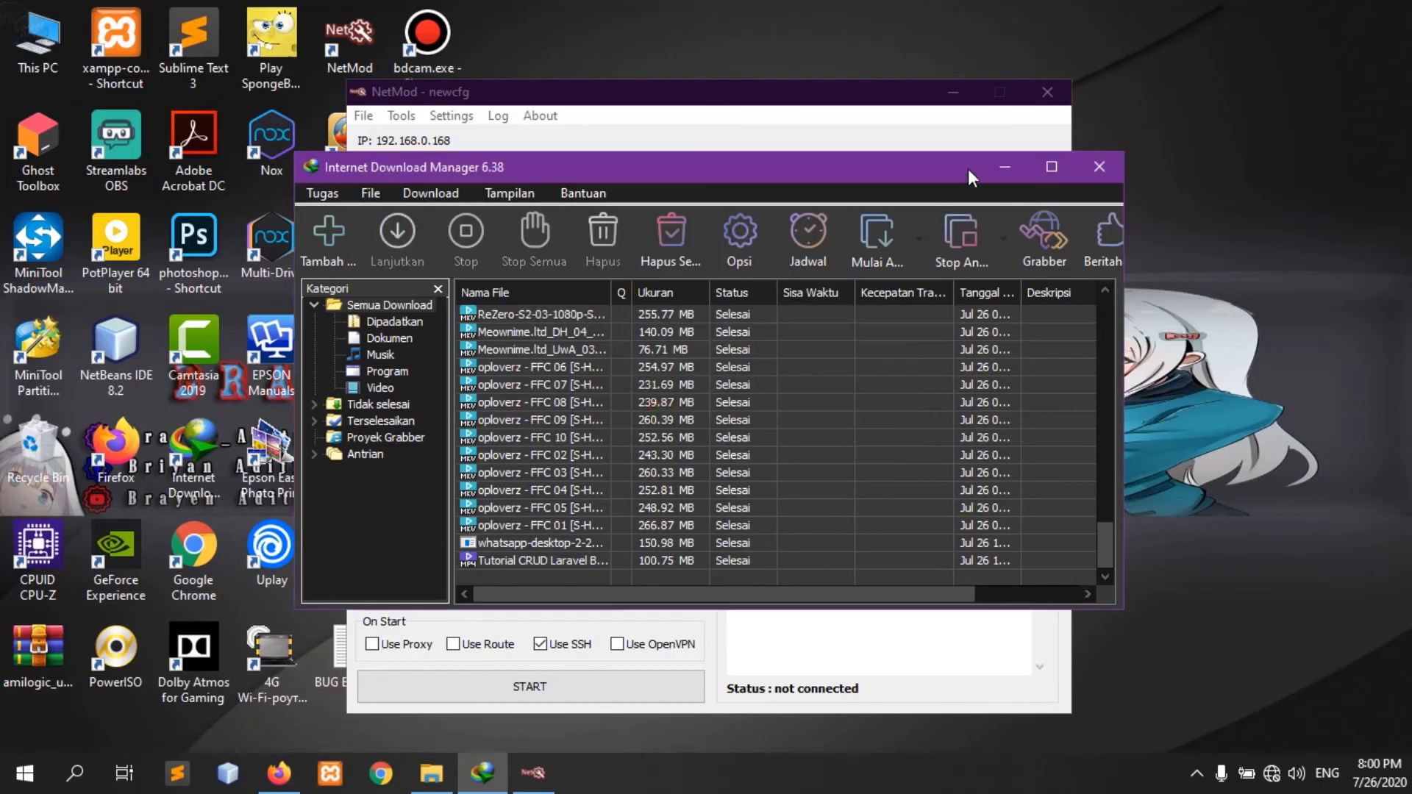
left_click(995, 160)
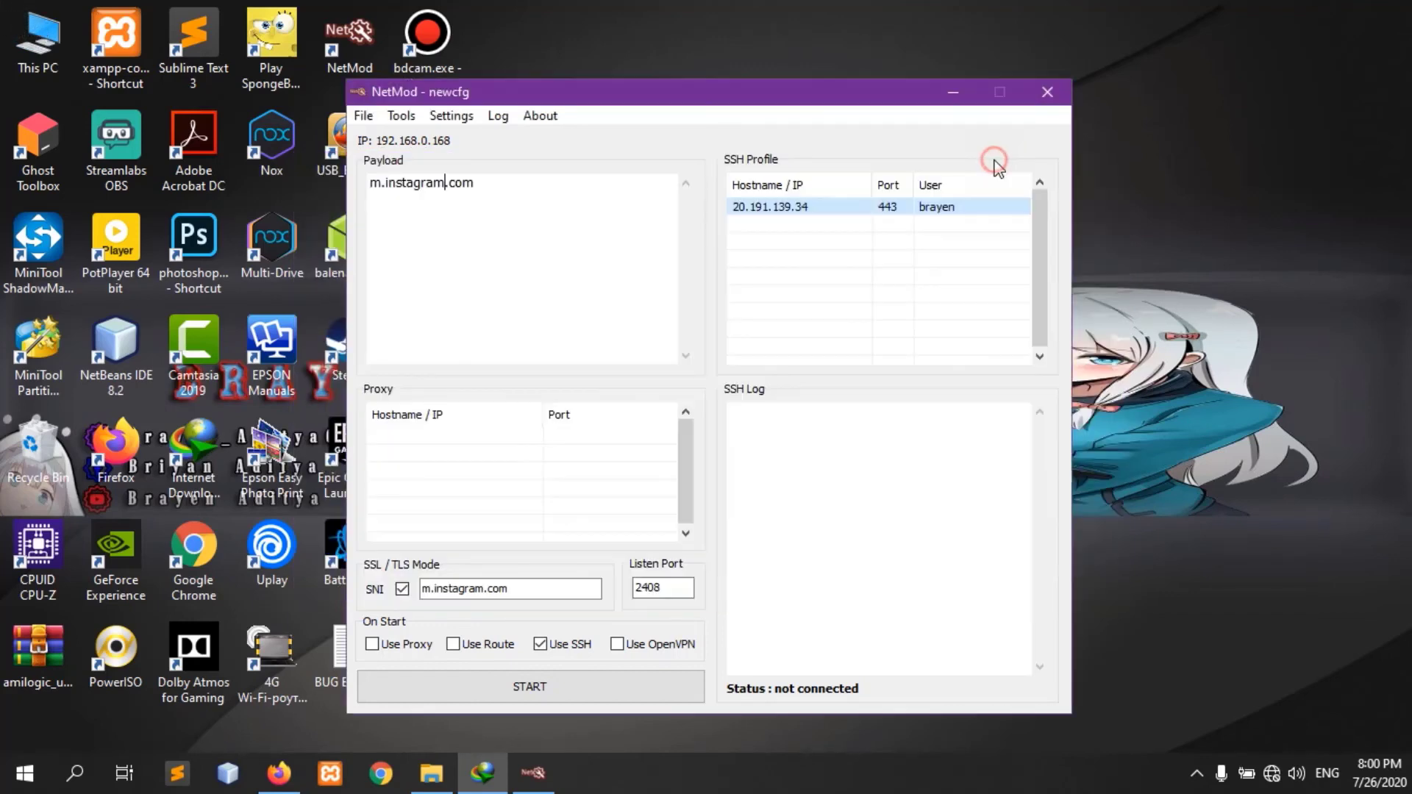